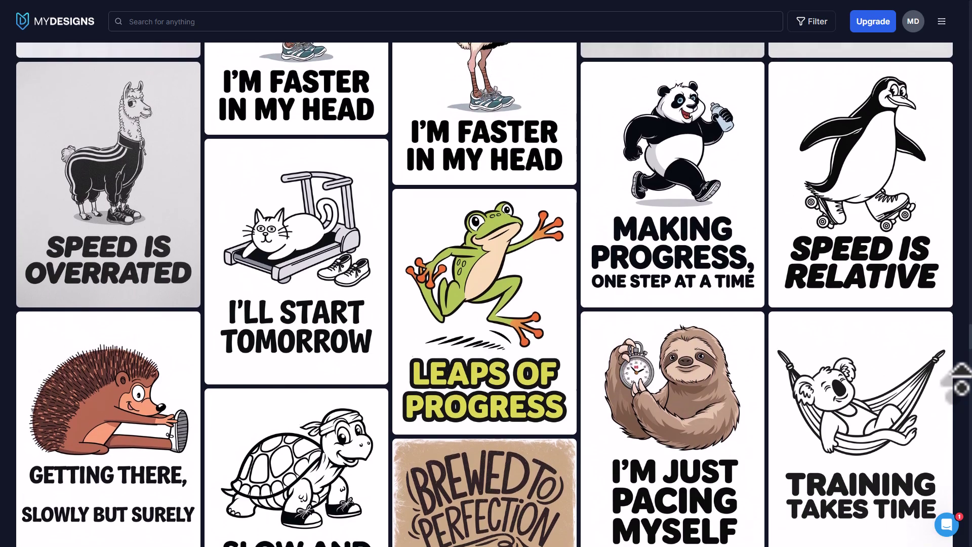
# - Scroll the Dream AI gallery, then show its filters (Show All, Recent, All Time)
pyautogui.scroll(5, 484, 293)
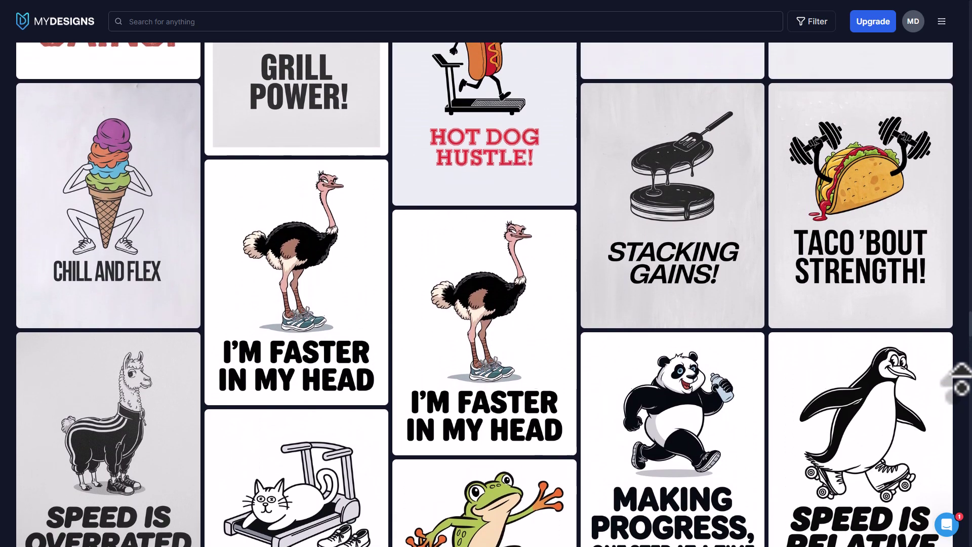
pyautogui.scroll(8, 960, 379)
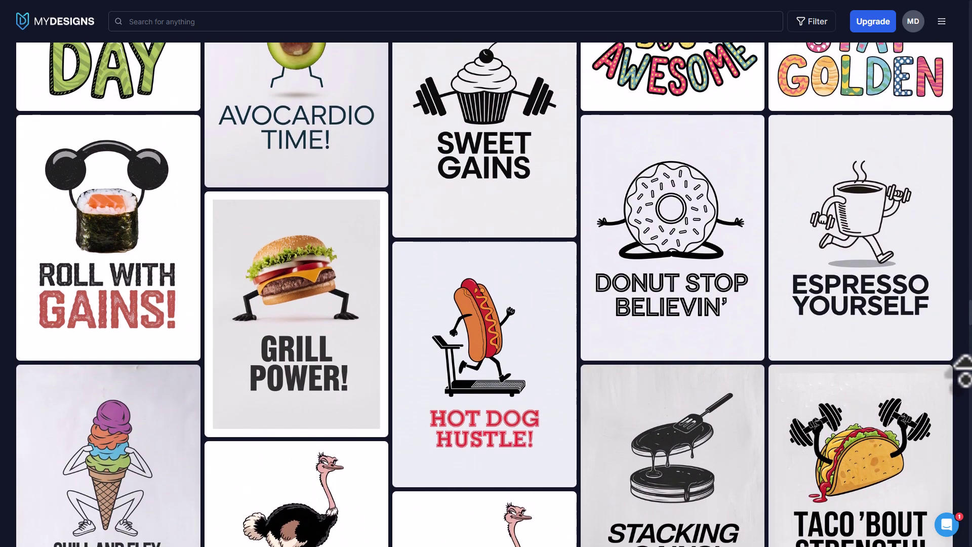
pyautogui.scroll(10, 961, 379)
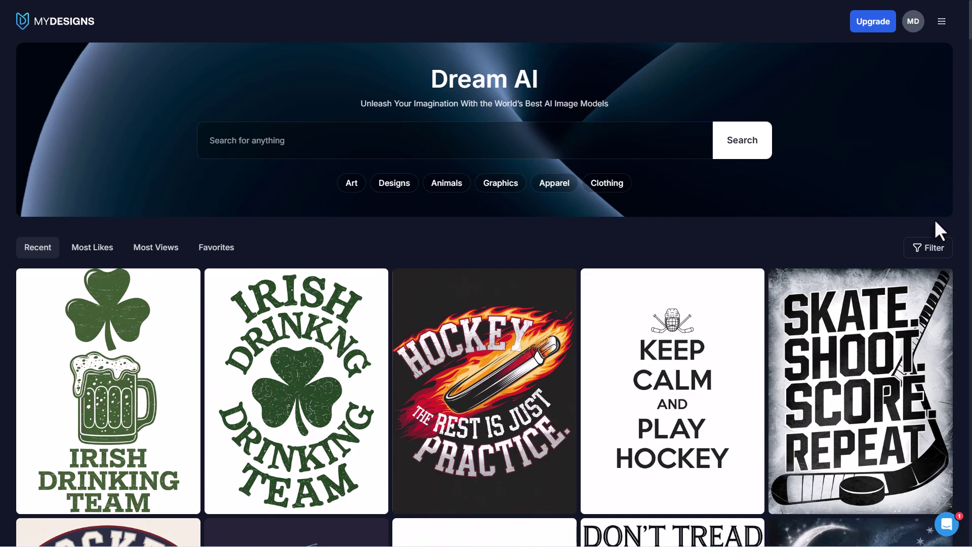
pyautogui.scroll(-7, 935, 228)
pyautogui.scroll(-15, 806, 188)
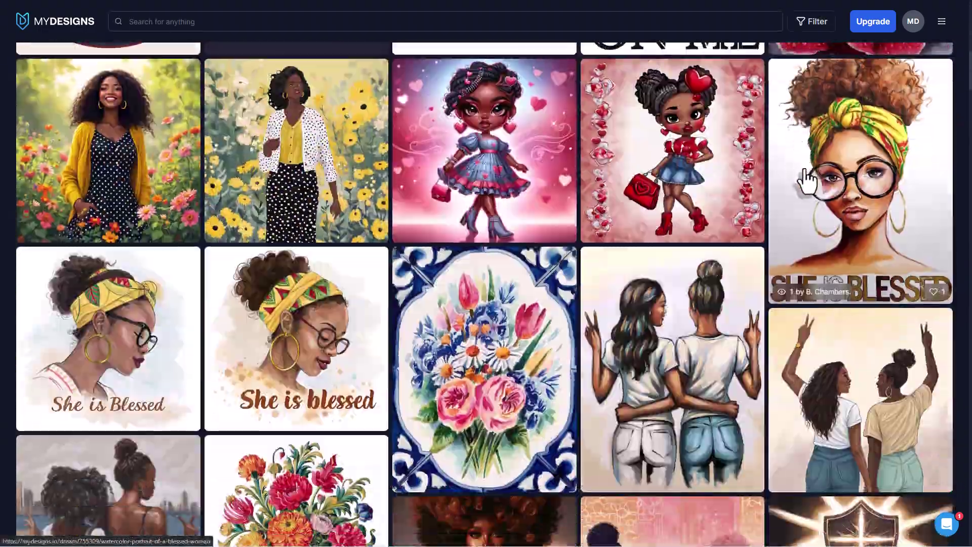
pyautogui.scroll(20, 886, 333)
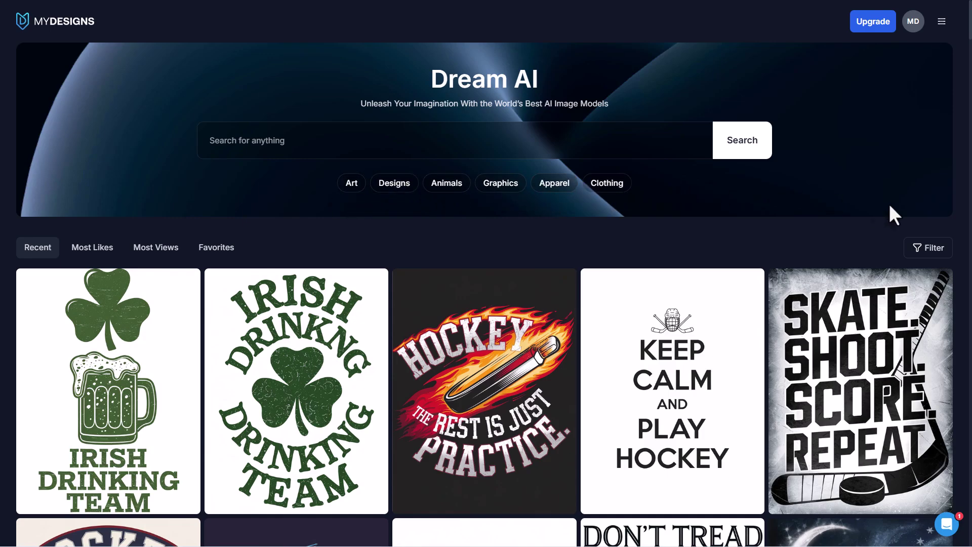
pyautogui.click(937, 253)
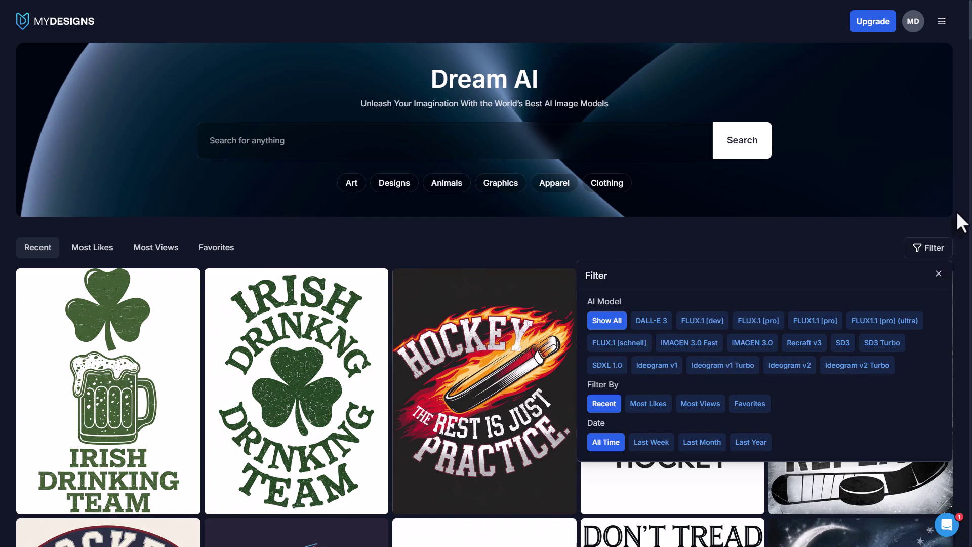
# - Close the filter panel and autoscroll down to the 'I Love My Class A Latte' design
pyautogui.click(936, 229)
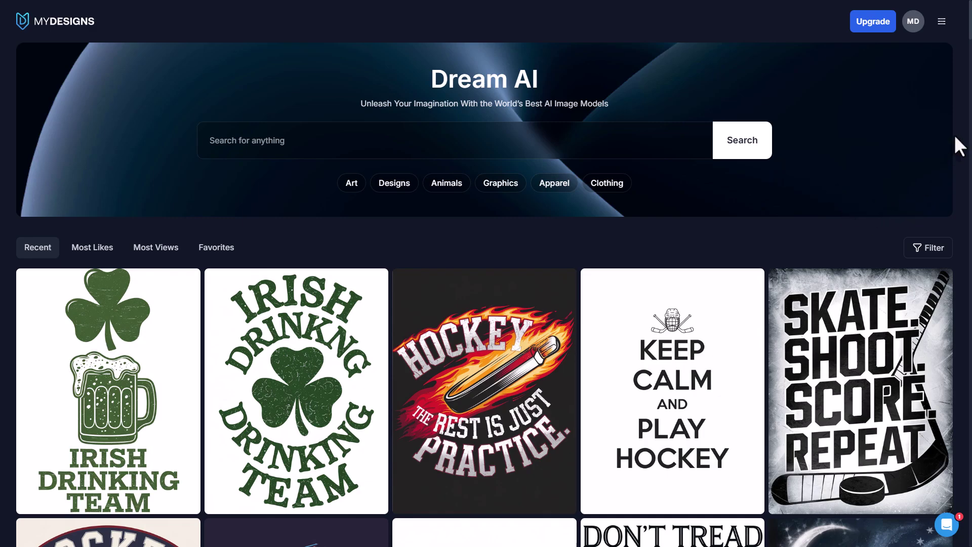
pyautogui.middleClick(962, 80)
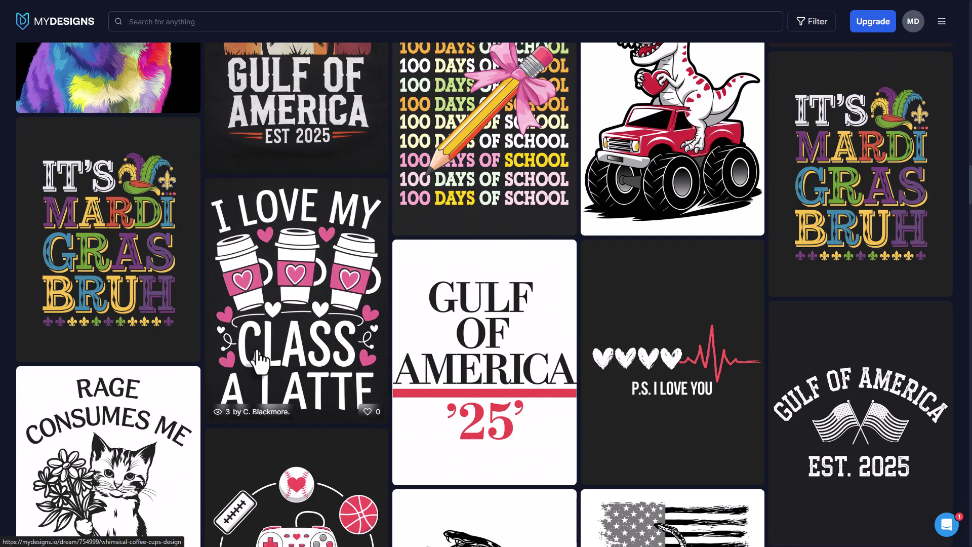
# - Open the 'I Love My Class A Latte' design and preview its four variants
pyautogui.click(273, 281)
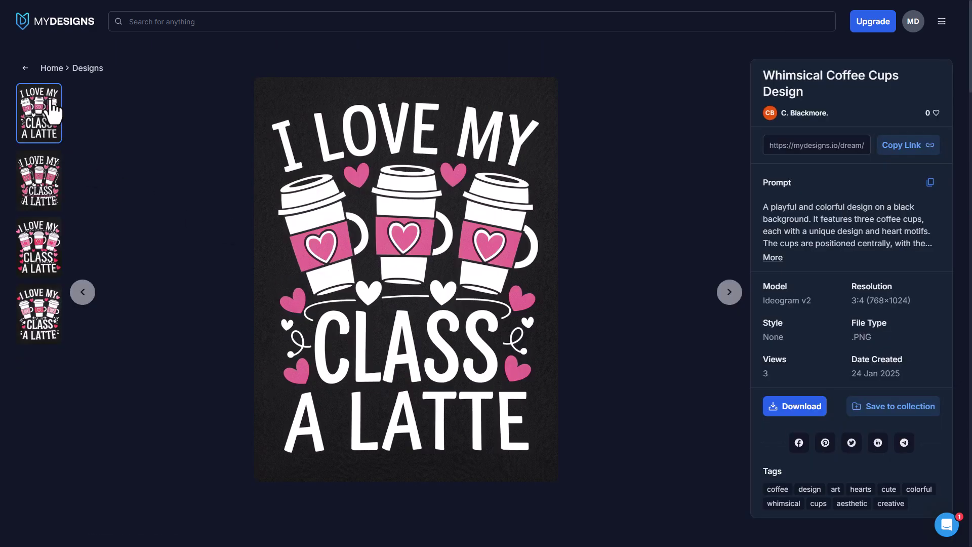
pyautogui.click(49, 177)
pyautogui.click(49, 244)
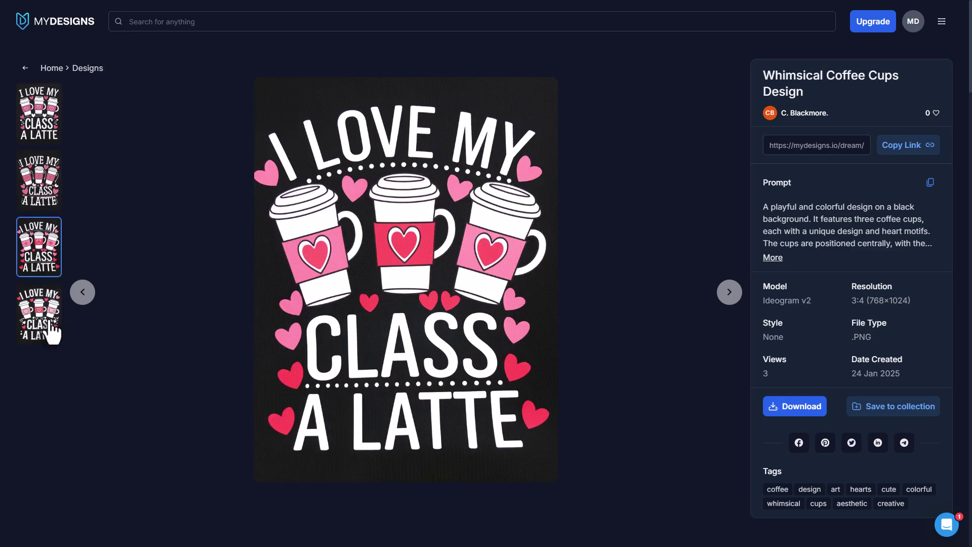
pyautogui.click(52, 332)
pyautogui.click(55, 131)
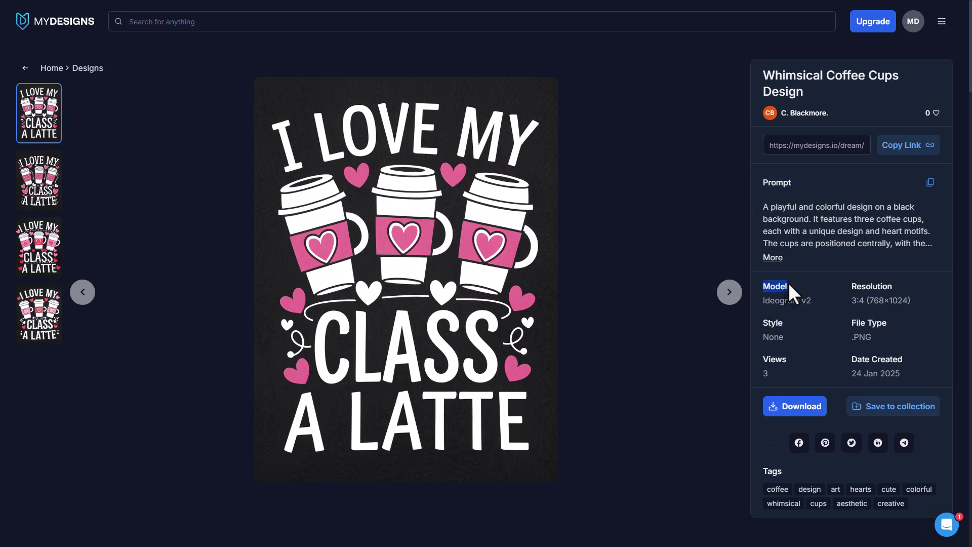
# - Check the design's model Ideogram v2 and its resolution and style details
pyautogui.moveTo(813, 302); pyautogui.dragTo(784, 303)
pyautogui.moveTo(850, 299); pyautogui.dragTo(916, 302)
pyautogui.click(909, 309)
# - In the MyDesigns GPT chat, paste and send the coffee-cup prompt asking to scale CLASS
pyautogui.press('F11')
pyautogui.click(206, 12)
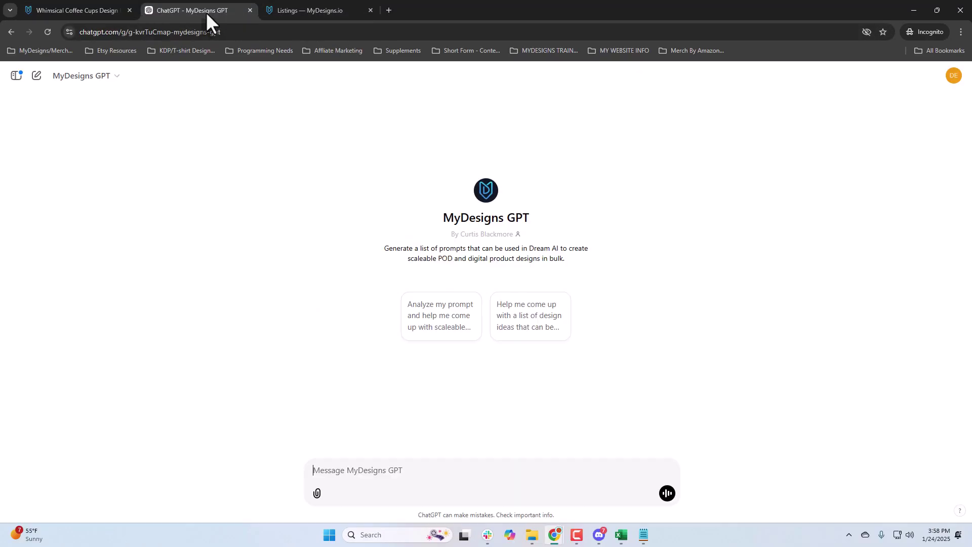
pyautogui.press('F11')
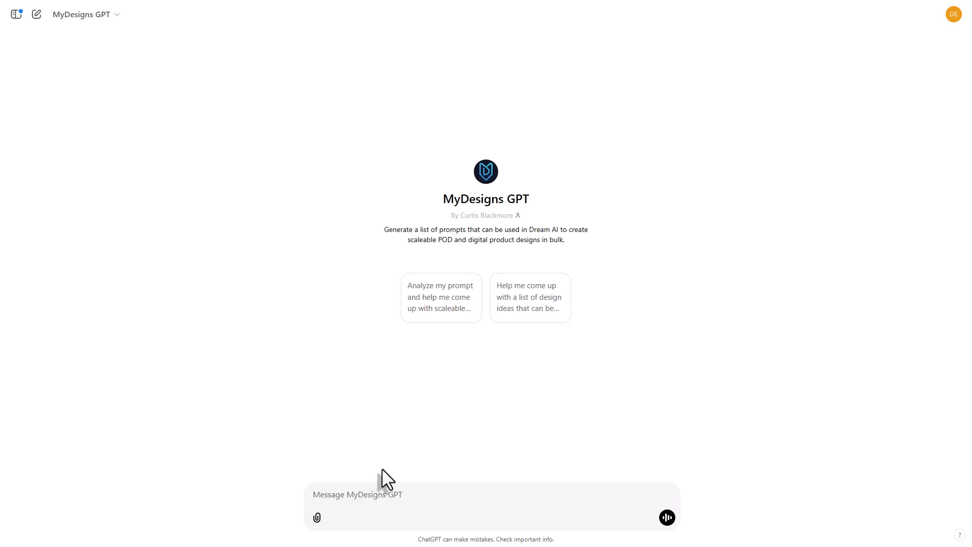
pyautogui.write('Analyze this prompt and scale the part that says "CLASS" to different ideas: "A playful and colorful design on a black background. It features three coffee cups, each with a unique design and heart motifs. The cups are positioned centrally, with the text \'I LOVE MY CLASS A LATTE\' written above them. The words \'a latte\' are written below the cups, emphasizing the theme. The design is whimsical, with the use of bright colors like pink, white, and red, and heart motifs scattered around the cups."')
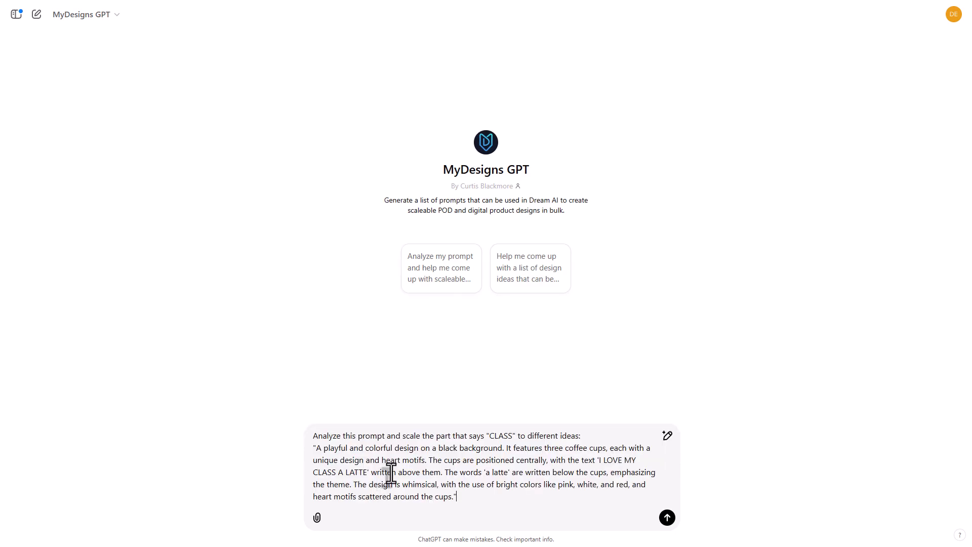
pyautogui.click(601, 438)
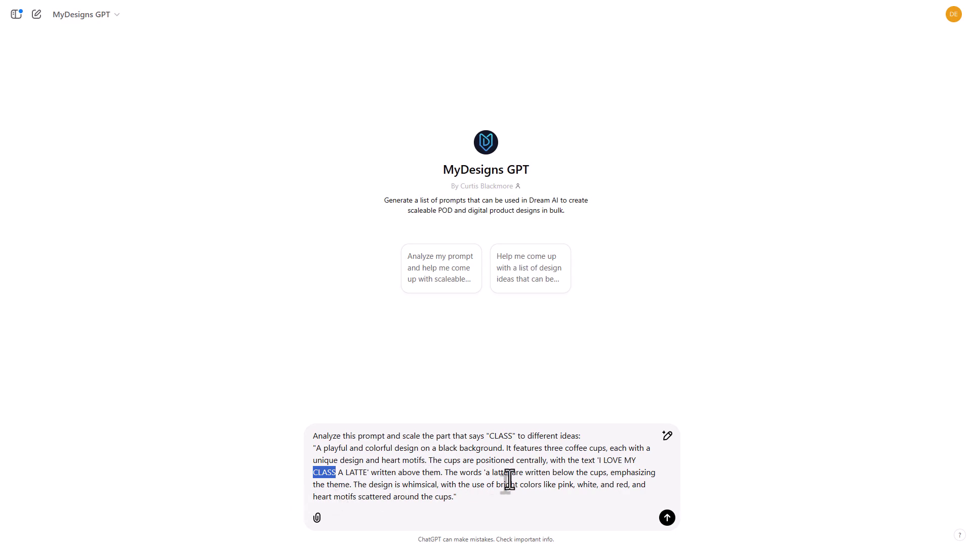
pyautogui.click(575, 464)
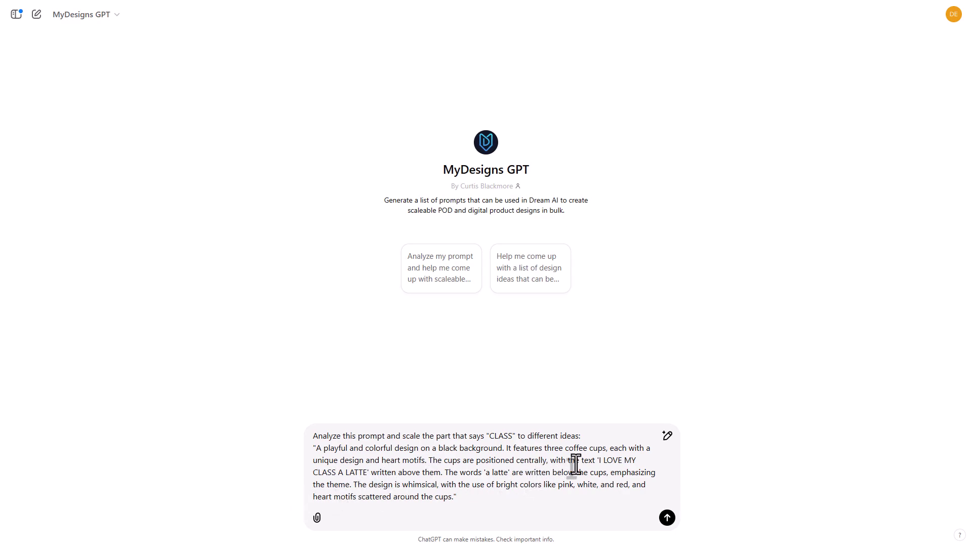
pyautogui.click(668, 518)
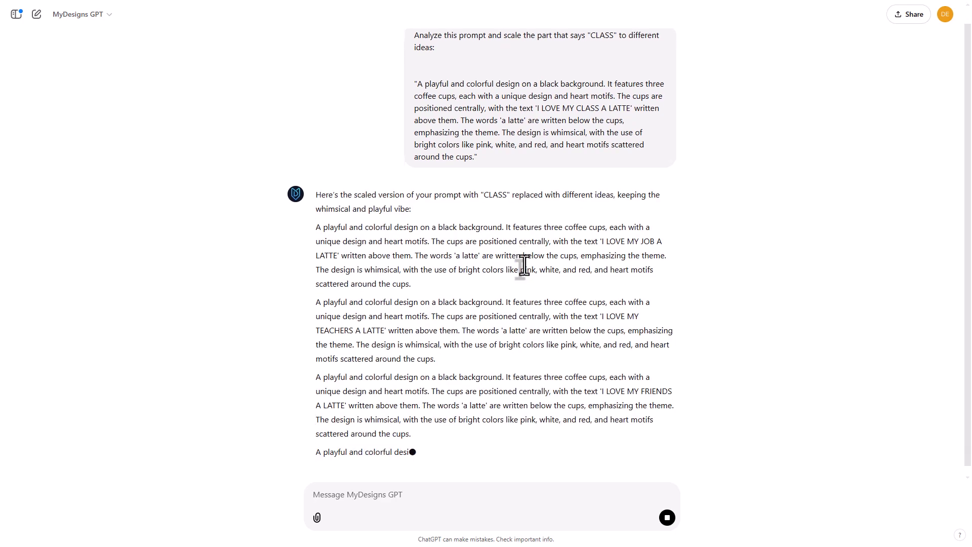
# - Check the reply's variations, noting the JOB and TEACHERS substitutions
pyautogui.moveTo(413, 262); pyautogui.dragTo(315, 191)
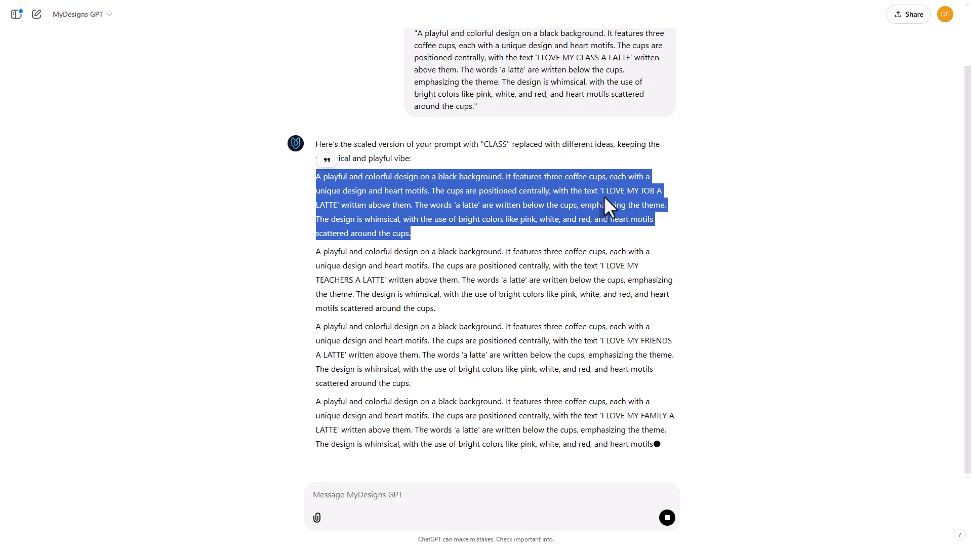
pyautogui.click(617, 206)
pyautogui.scroll(2, 620, 186)
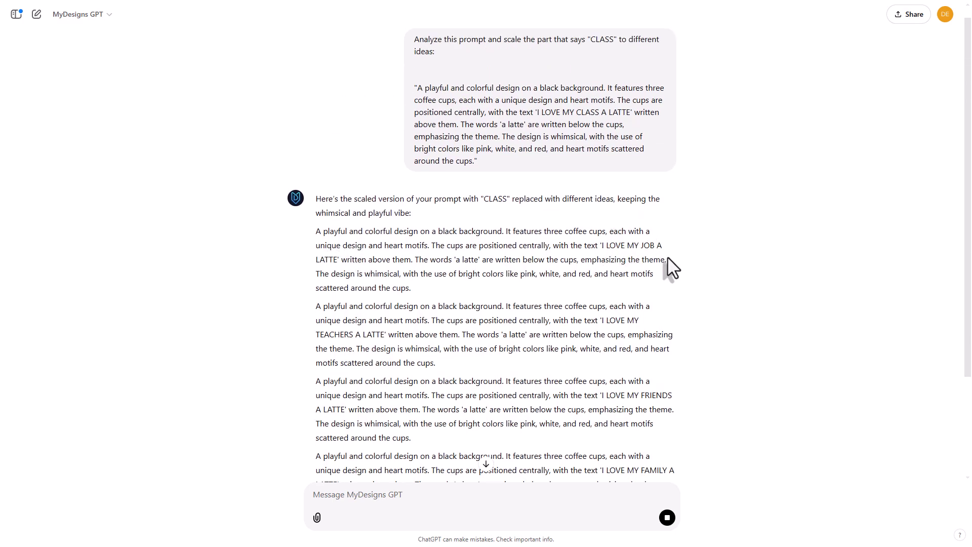
pyautogui.moveTo(641, 246); pyautogui.dragTo(633, 252)
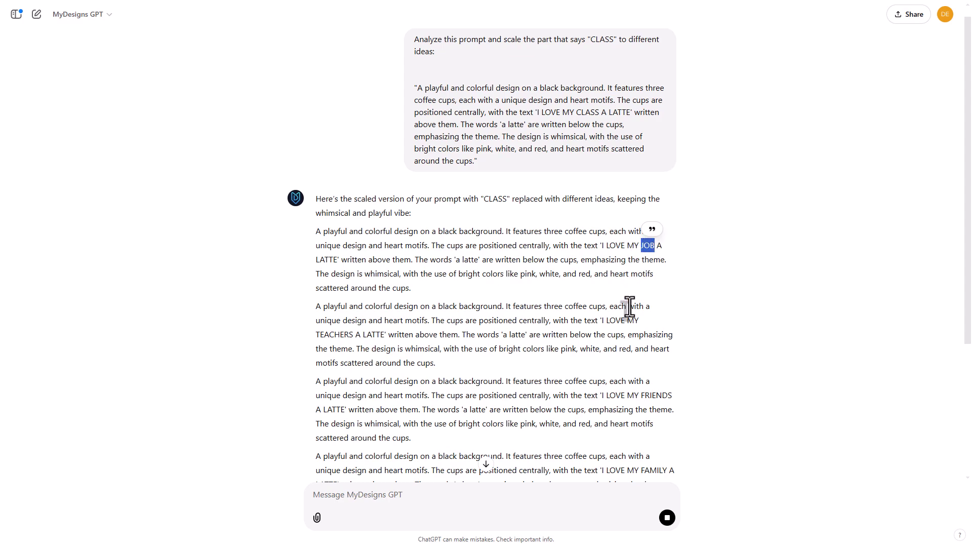
pyautogui.moveTo(314, 336); pyautogui.dragTo(355, 337)
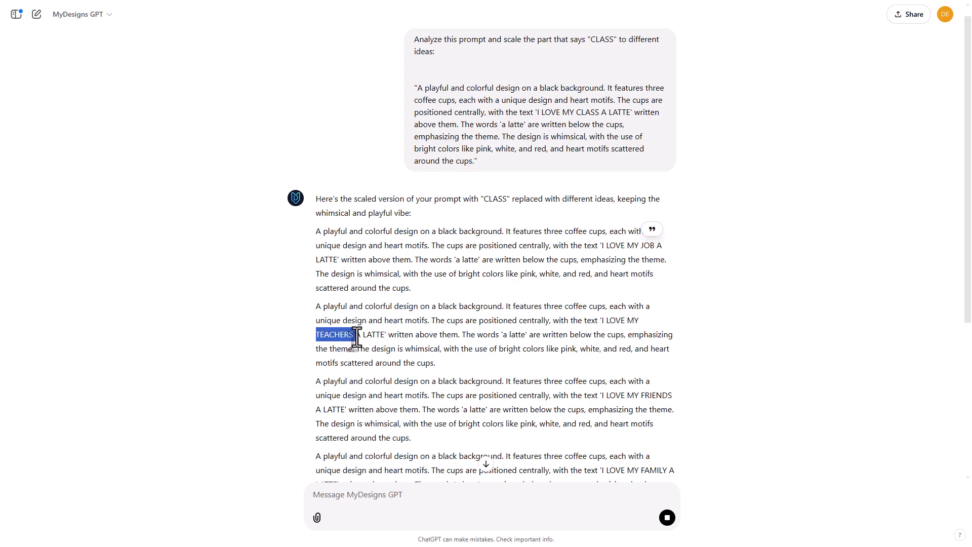
pyautogui.moveTo(643, 394); pyautogui.dragTo(673, 396)
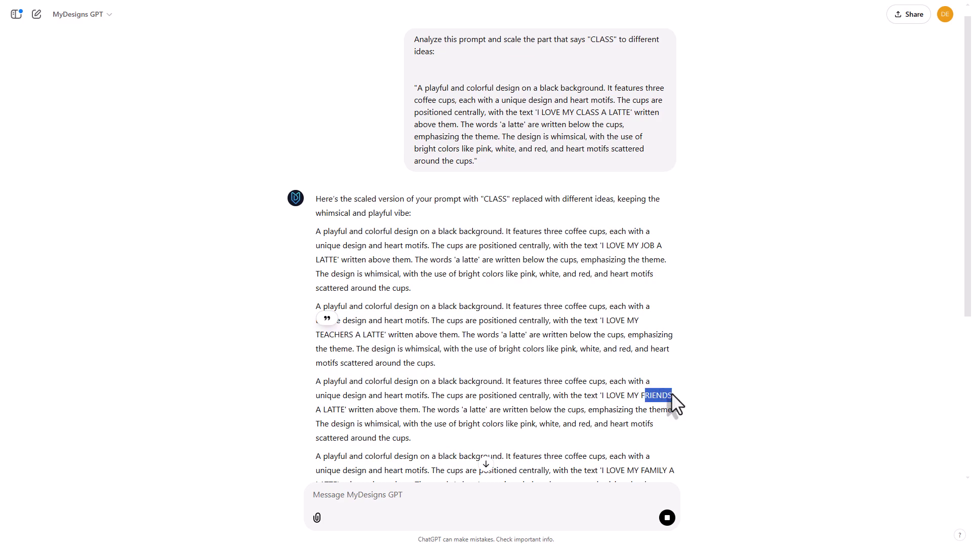
# - Copy the full list of scaled 'I LOVE MY ___ A LATTE' prompts and exit full screen
pyautogui.scroll(-2, 658, 395)
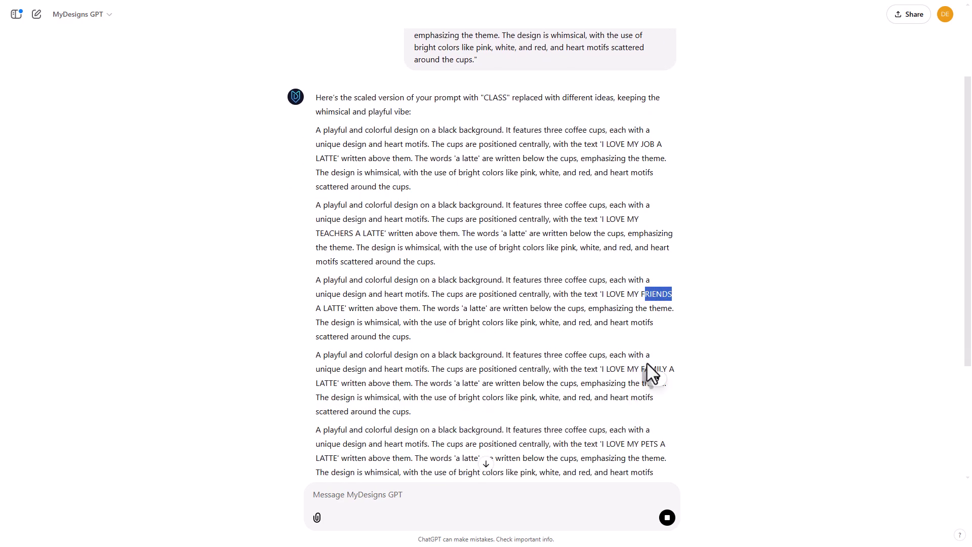
pyautogui.scroll(-1, 426, 377)
pyautogui.scroll(-3, 552, 334)
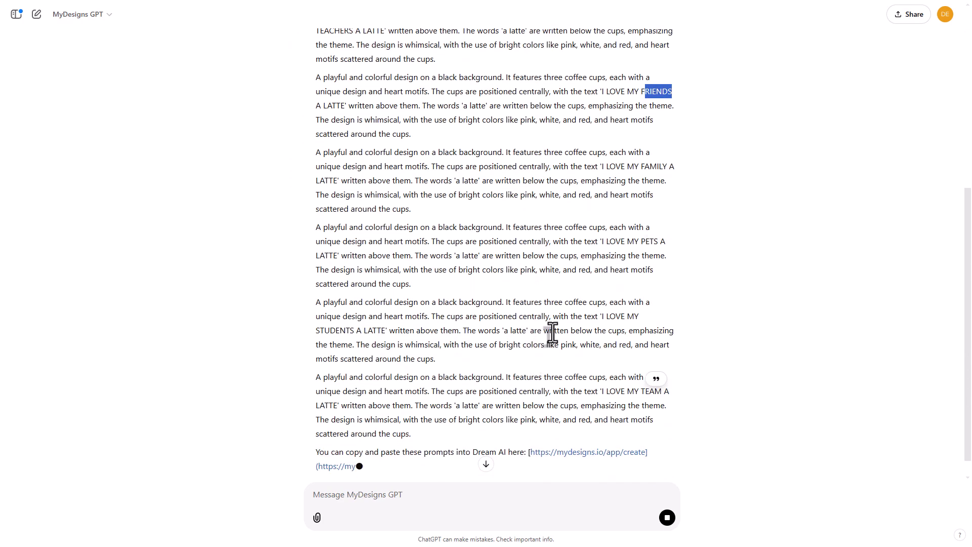
pyautogui.scroll(-1, 481, 281)
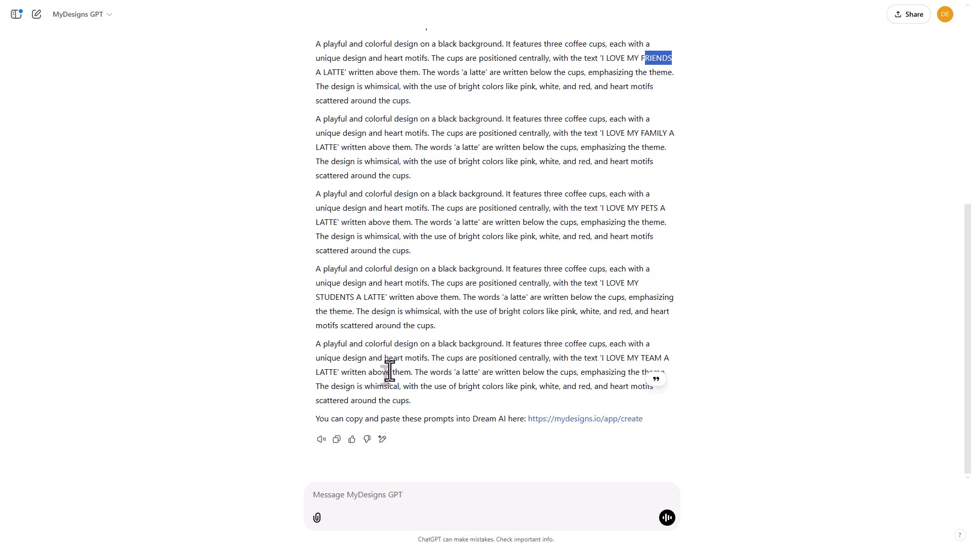
pyautogui.scroll(1, 549, 347)
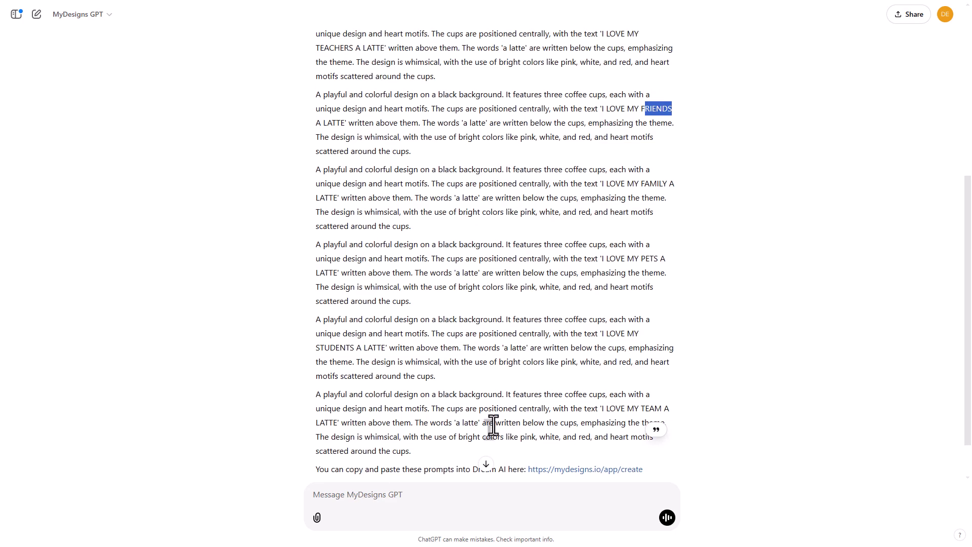
pyautogui.scroll(-1, 493, 425)
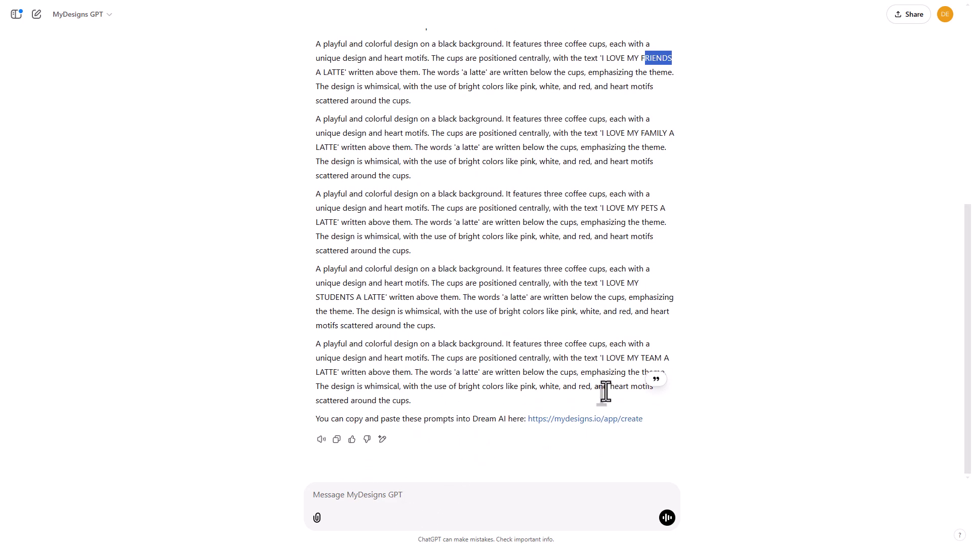
pyautogui.moveTo(415, 406); pyautogui.dragTo(311, 243)
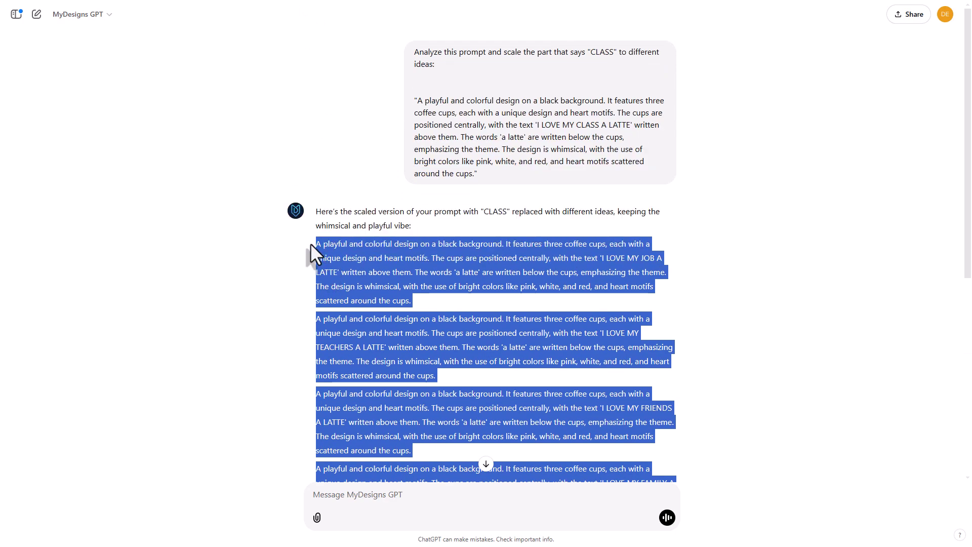
pyautogui.click(559, 297)
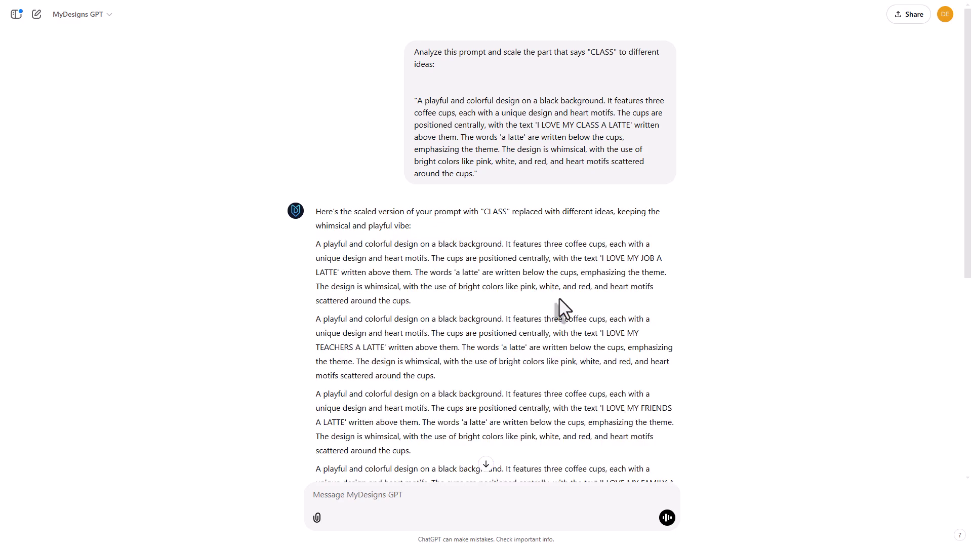
pyautogui.press('F11')
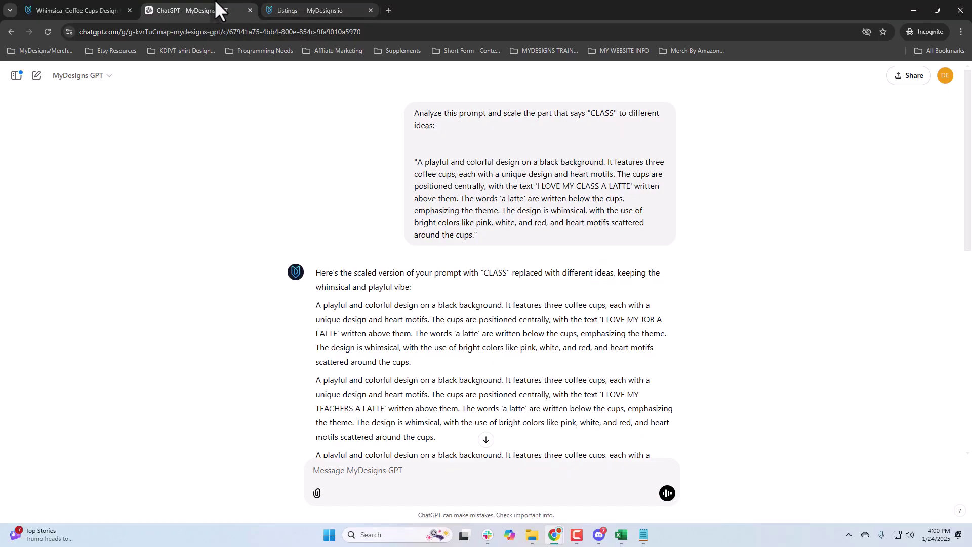
# - Open the Dream AI generator on the MyDesigns tab, keeping the Risograph (SVG) style
pyautogui.click(311, 2)
pyautogui.press('F11')
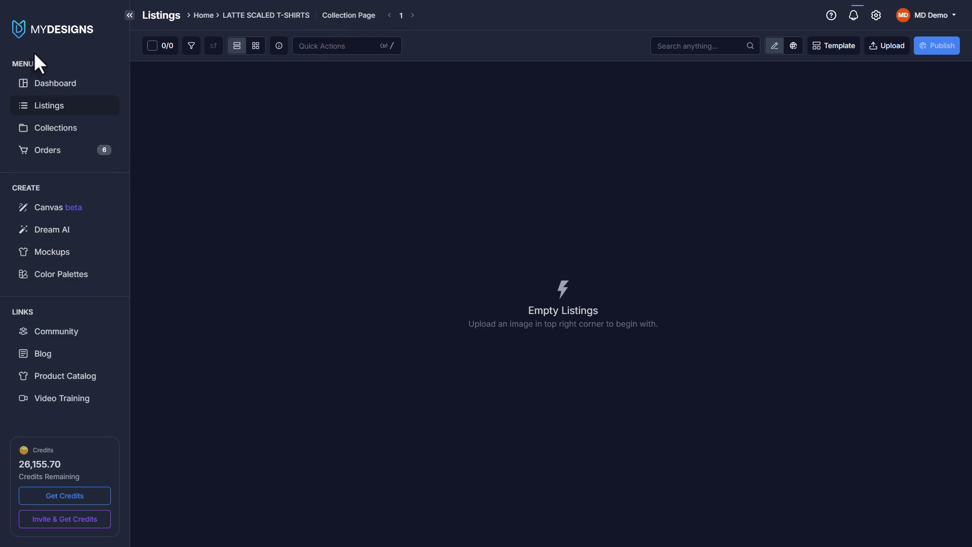
pyautogui.click(46, 233)
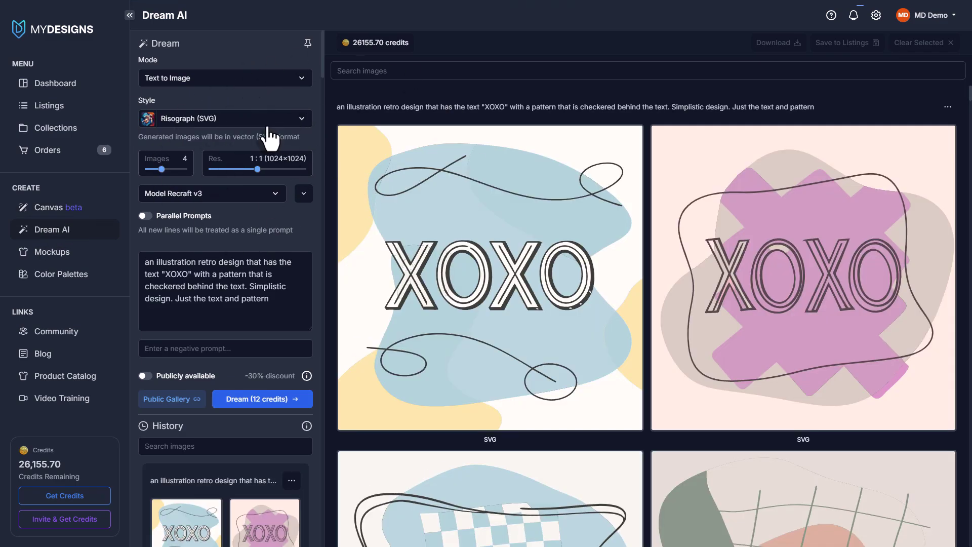
pyautogui.click(231, 132)
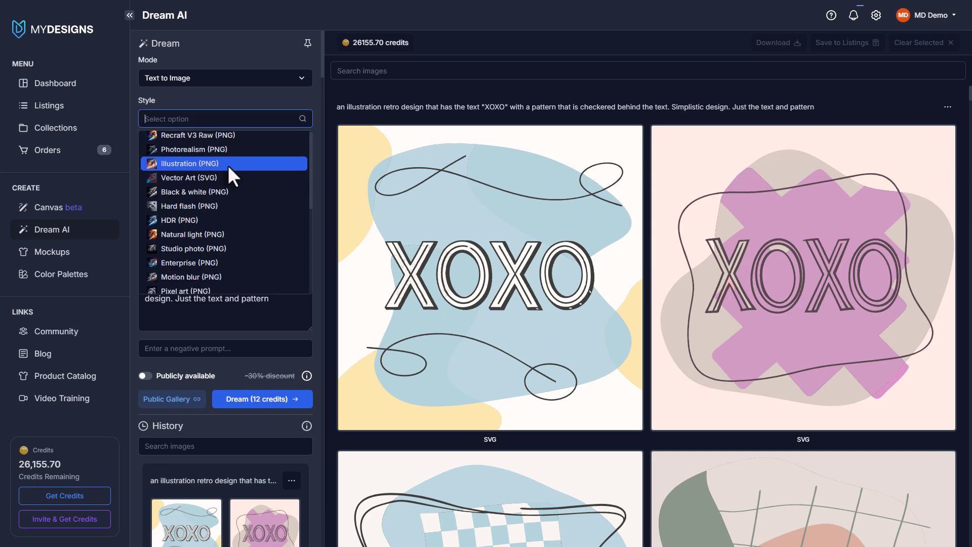
pyautogui.scroll(-5, 216, 260)
pyautogui.scroll(5, 208, 242)
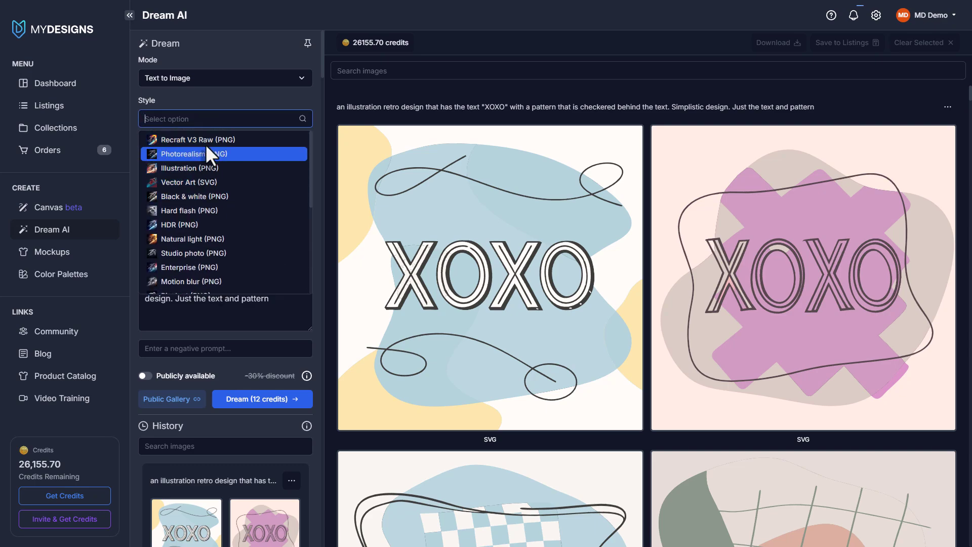
pyautogui.scroll(-5, 218, 178)
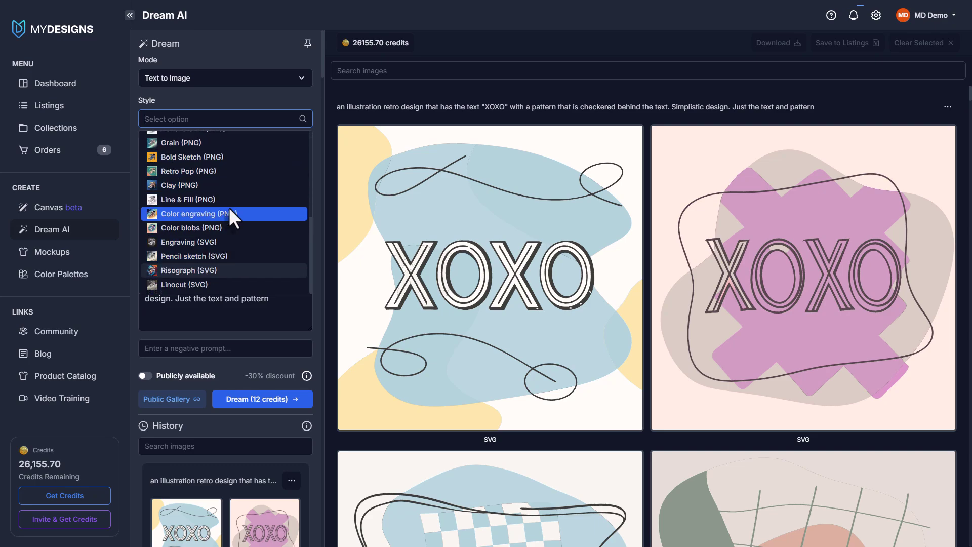
pyautogui.click(217, 122)
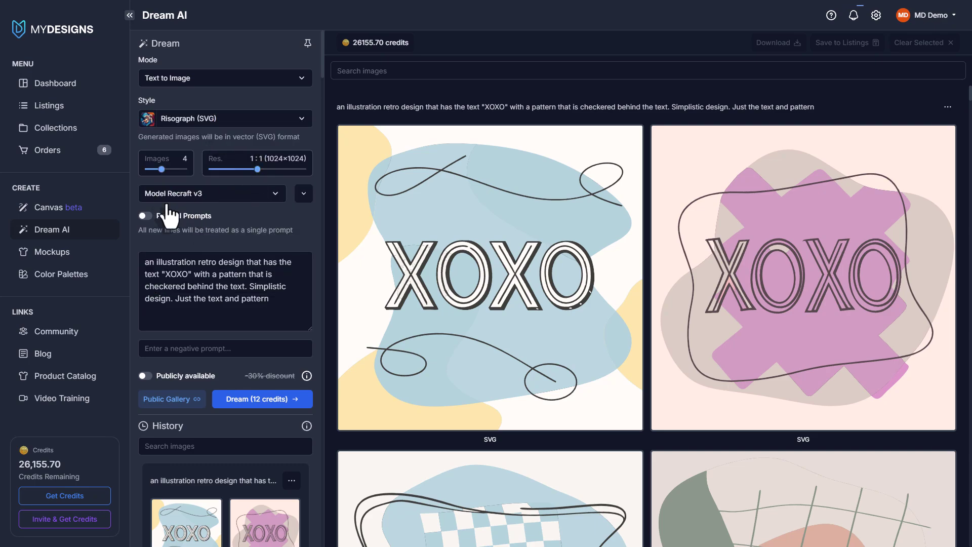
# - Set the model to Ideogram v2 and turn Magic Prompt off
pyautogui.click(208, 193)
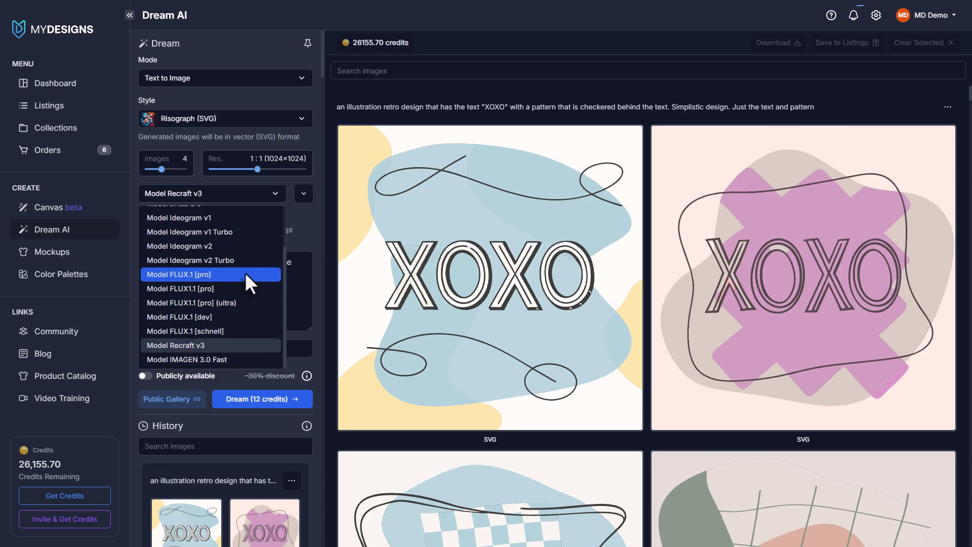
pyautogui.scroll(2, 246, 246)
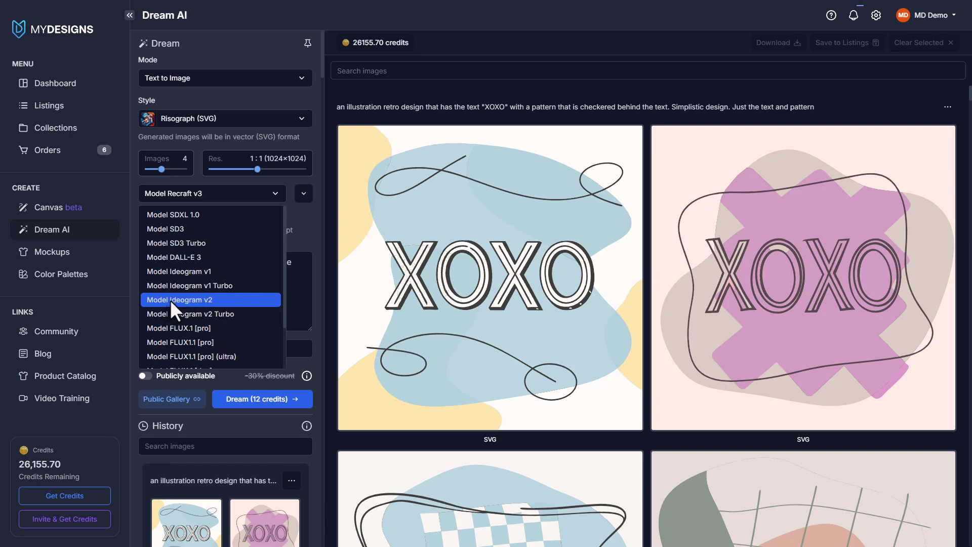
pyautogui.click(196, 298)
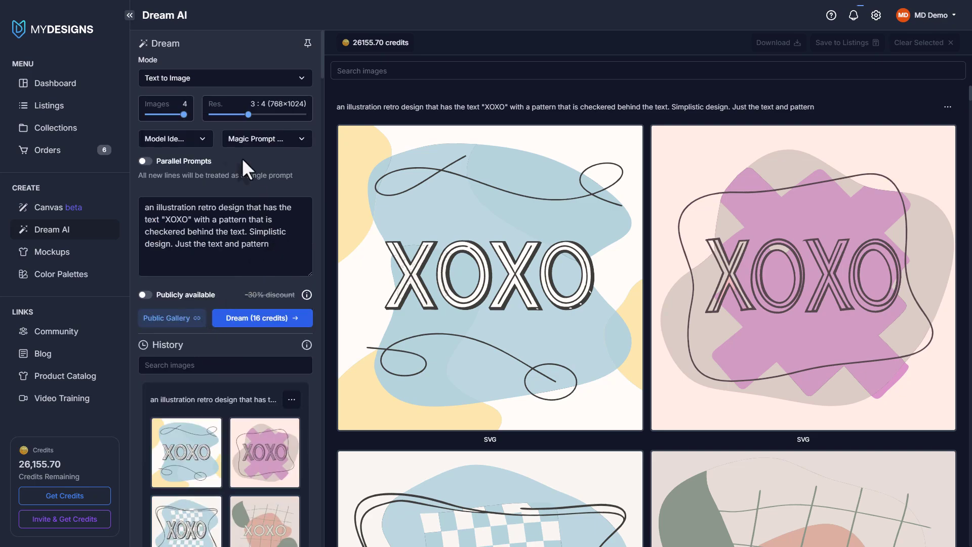
pyautogui.click(192, 138)
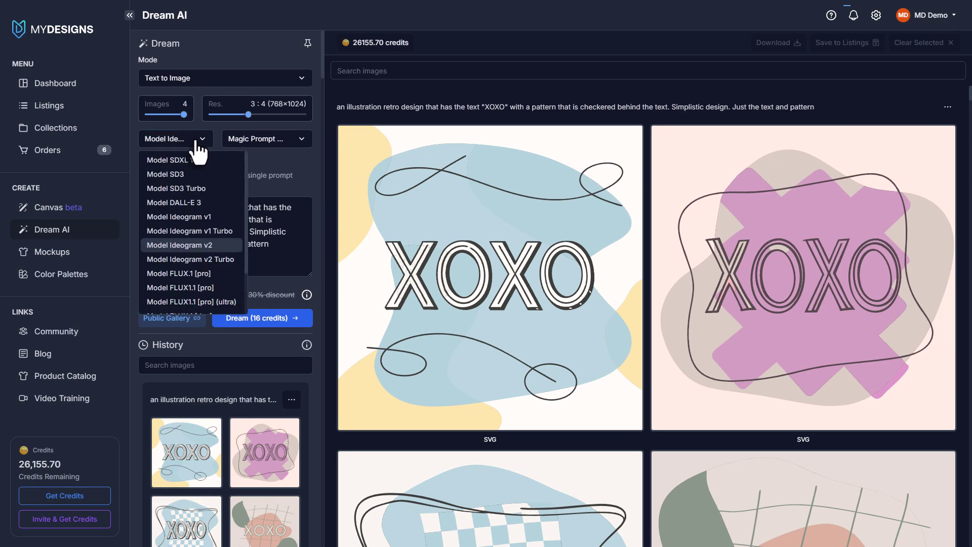
pyautogui.click(202, 244)
pyautogui.click(258, 140)
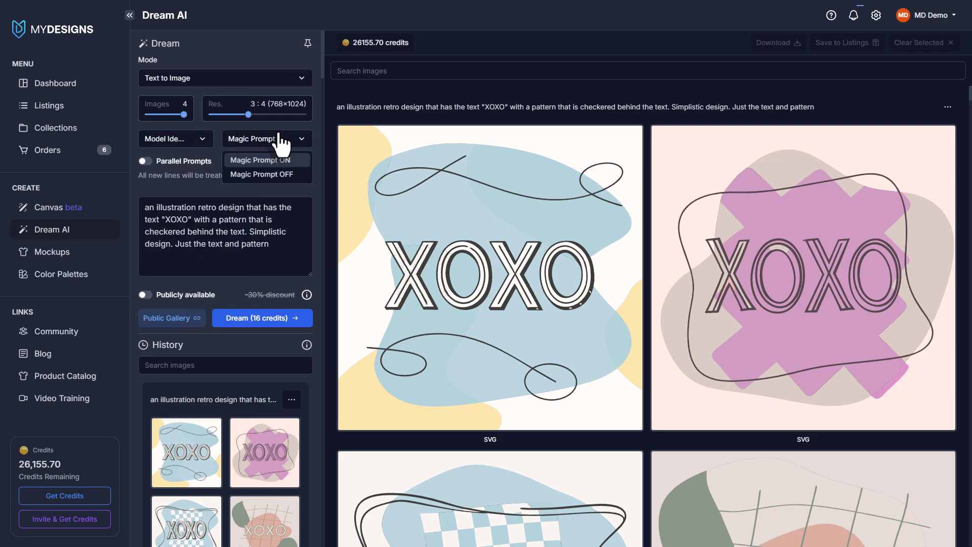
pyautogui.click(286, 174)
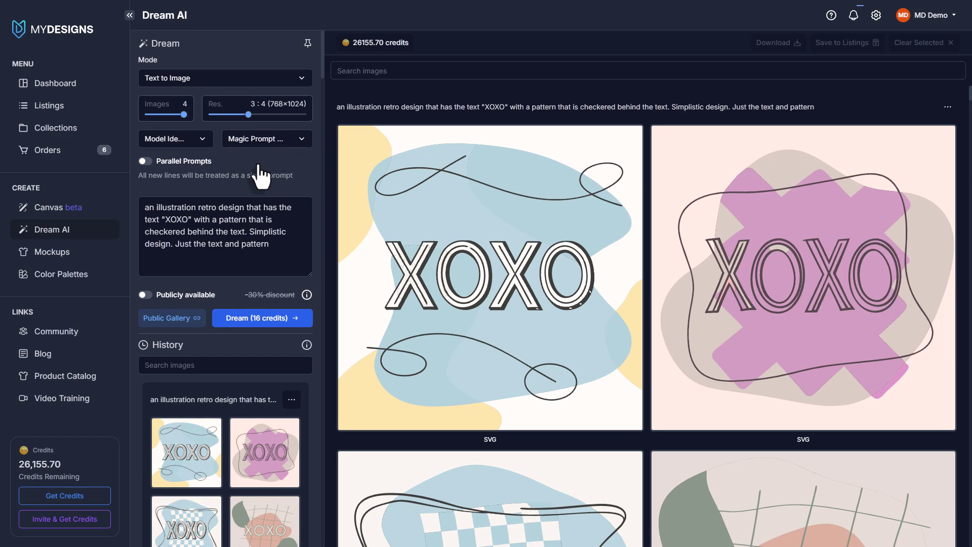
# - Replace the existing XOXO prompt with the pasted scaled latte prompts
pyautogui.click(292, 254)
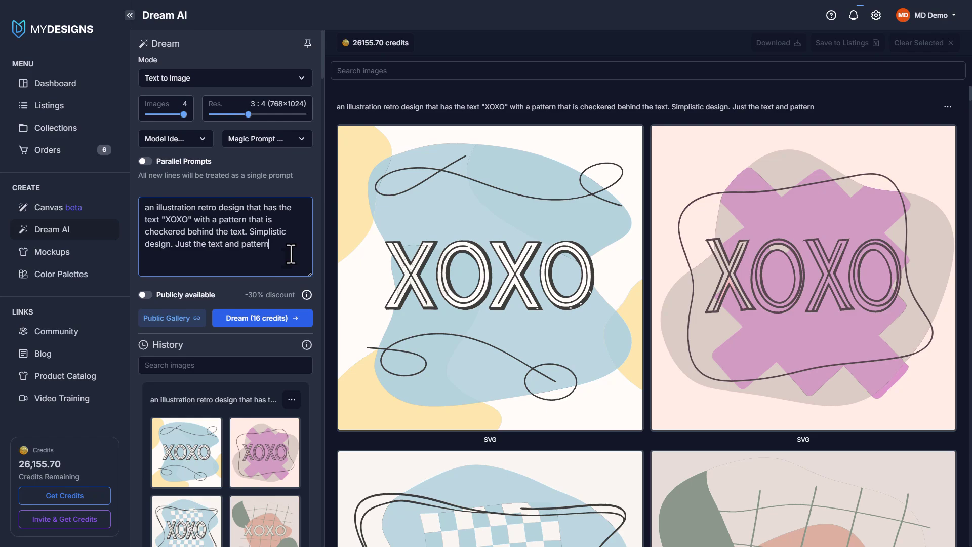
pyautogui.hotkey('ctrl', 'a')
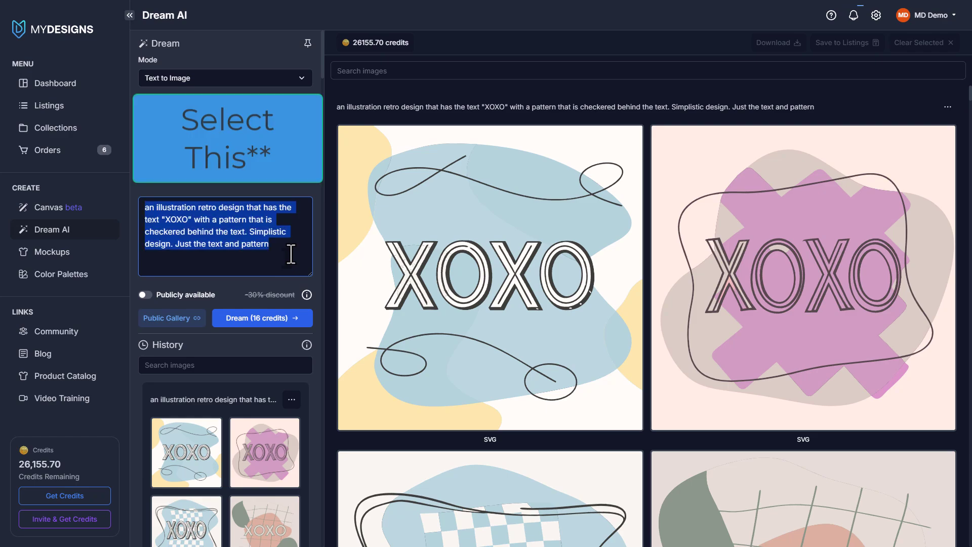
pyautogui.hotkey('ctrl', 'v')
pyautogui.scroll(10, 277, 262)
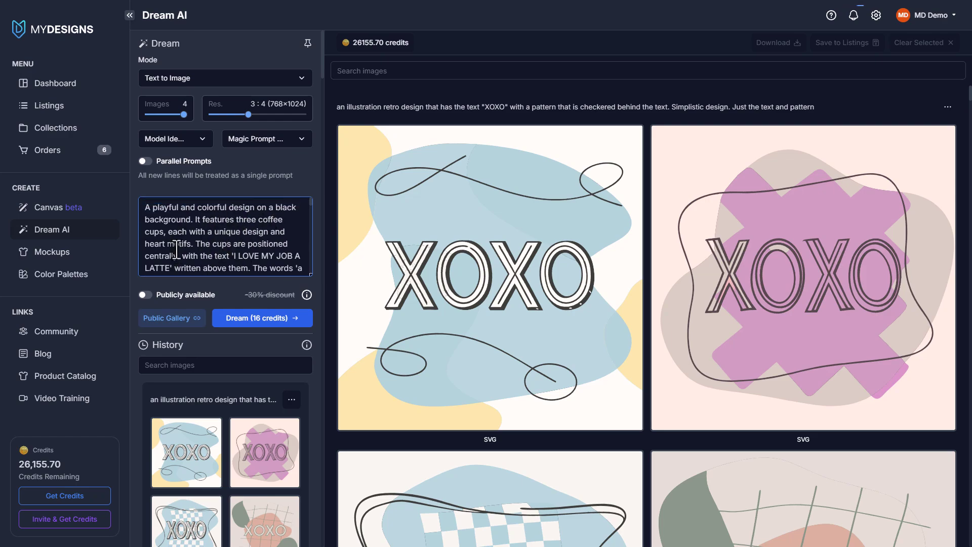
pyautogui.scroll(-2, 218, 219)
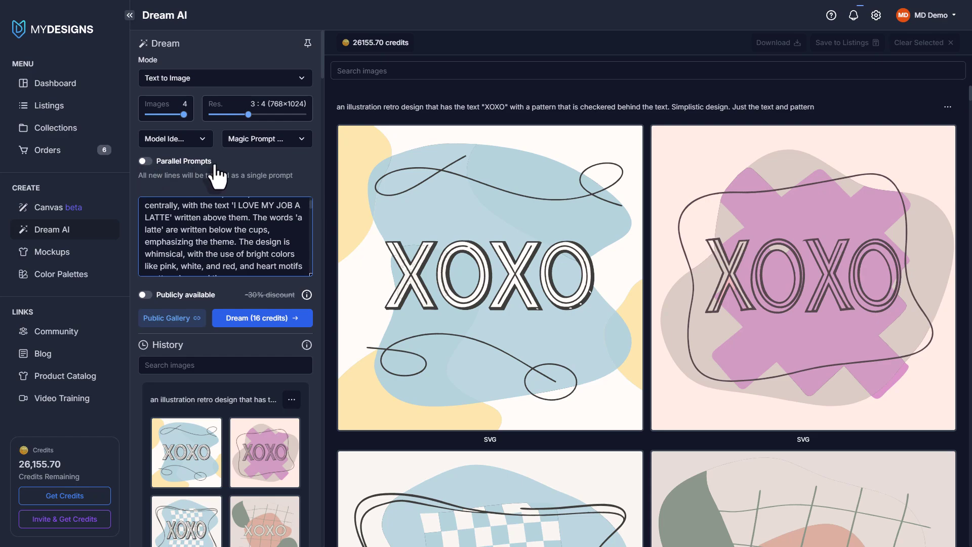
# - Turn on Parallel Prompts so each prompt line generates a separate image
pyautogui.click(145, 161)
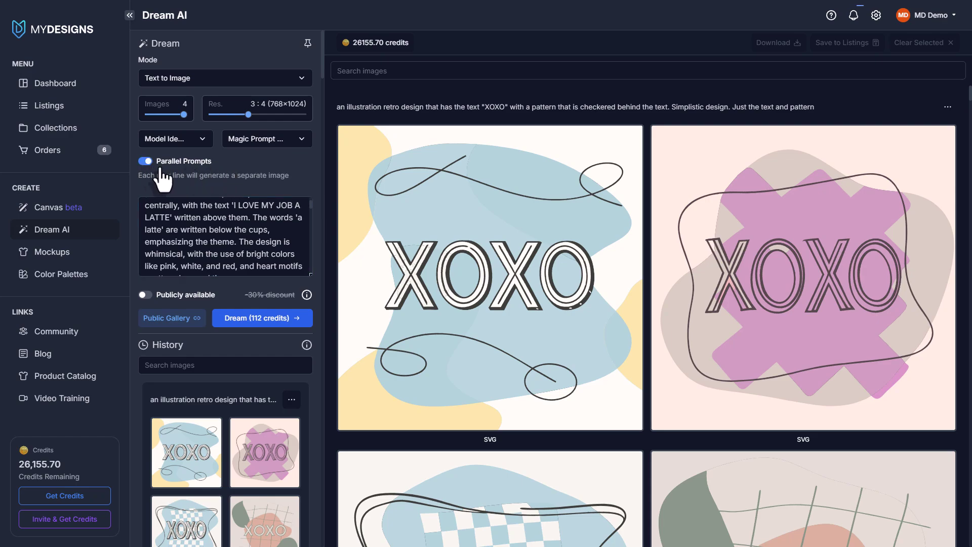
pyautogui.moveTo(146, 175); pyautogui.dragTo(276, 177)
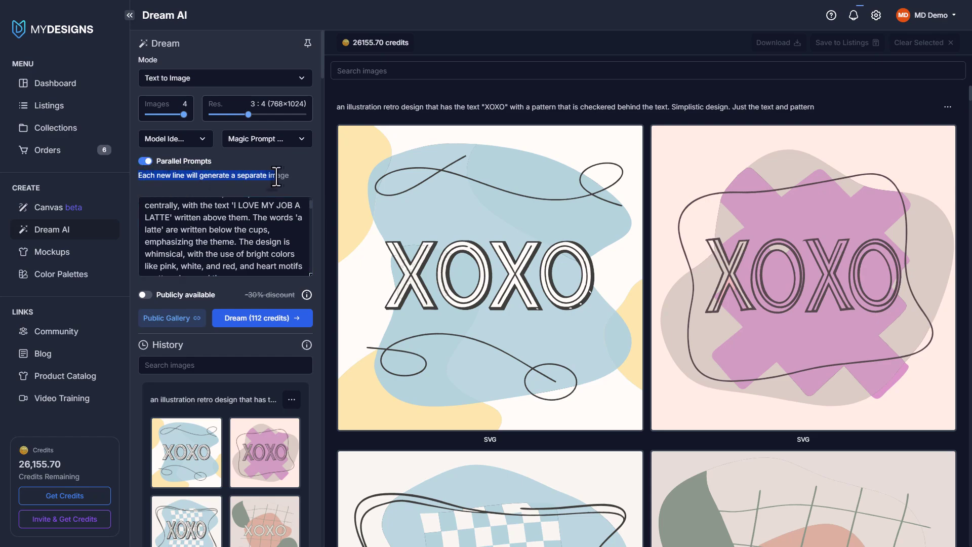
pyautogui.click(264, 245)
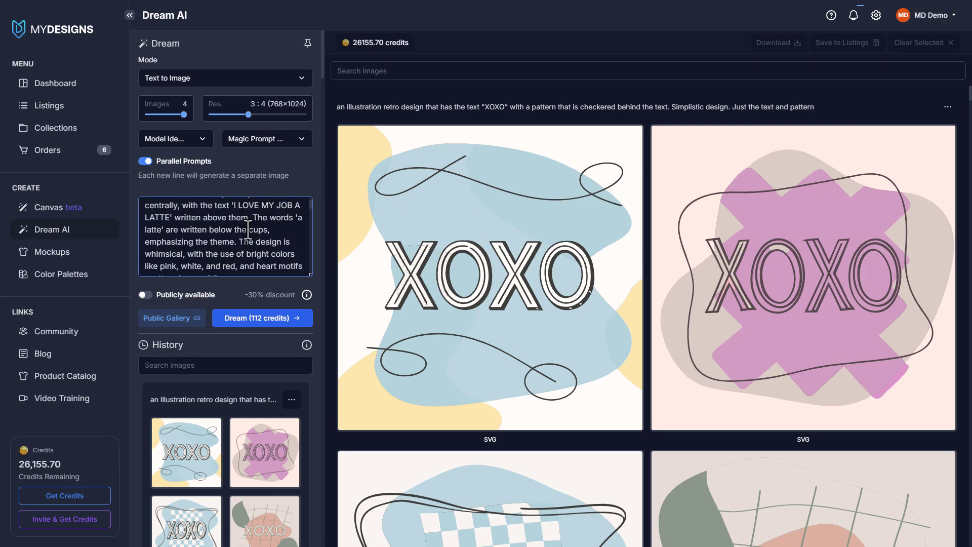
pyautogui.scroll(2, 226, 261)
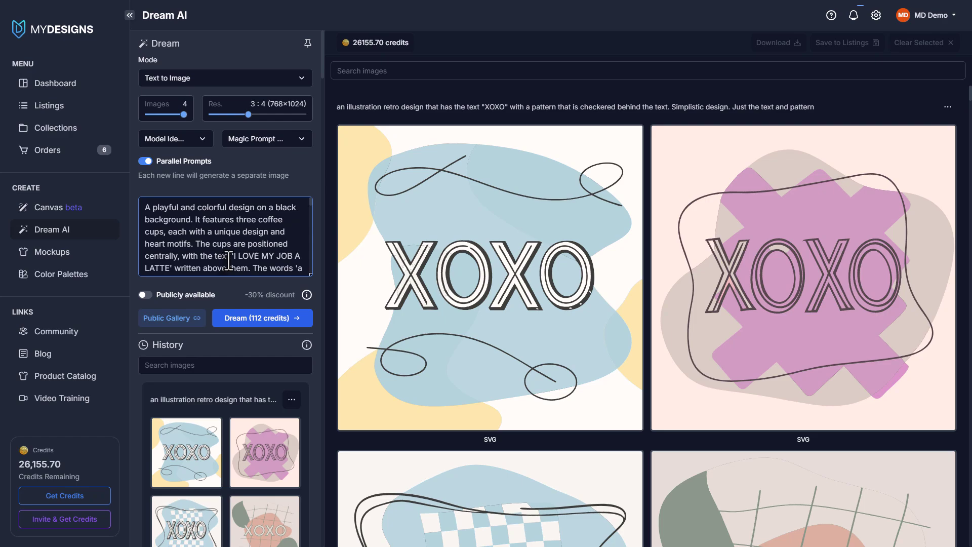
pyautogui.scroll(-2, 139, 250)
pyautogui.scroll(2, 177, 223)
# - Review the pasted prompt paragraphs in the prompt box
pyautogui.moveTo(143, 208); pyautogui.dragTo(262, 226)
pyautogui.click(253, 253)
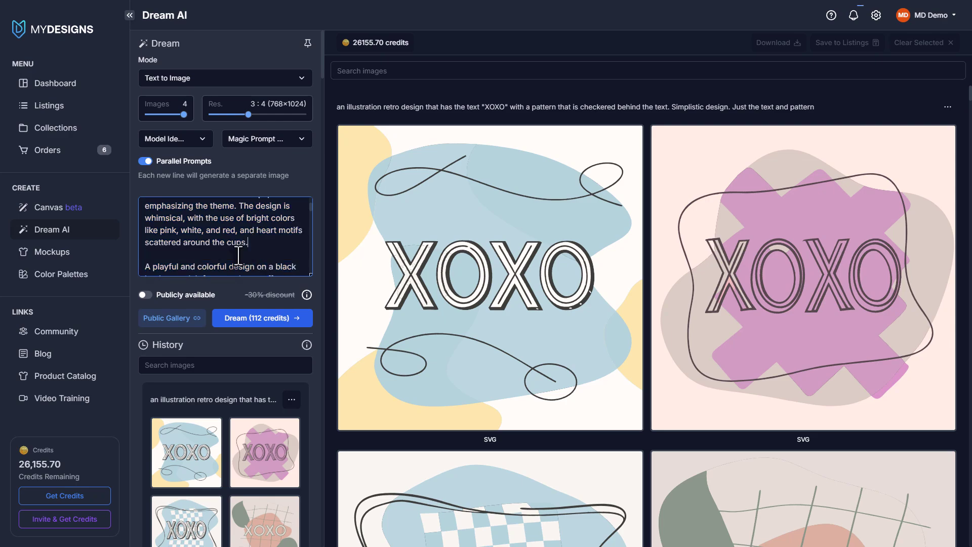
pyautogui.scroll(3, 157, 243)
pyautogui.scroll(-3, 152, 228)
pyautogui.moveTo(144, 212); pyautogui.dragTo(215, 234)
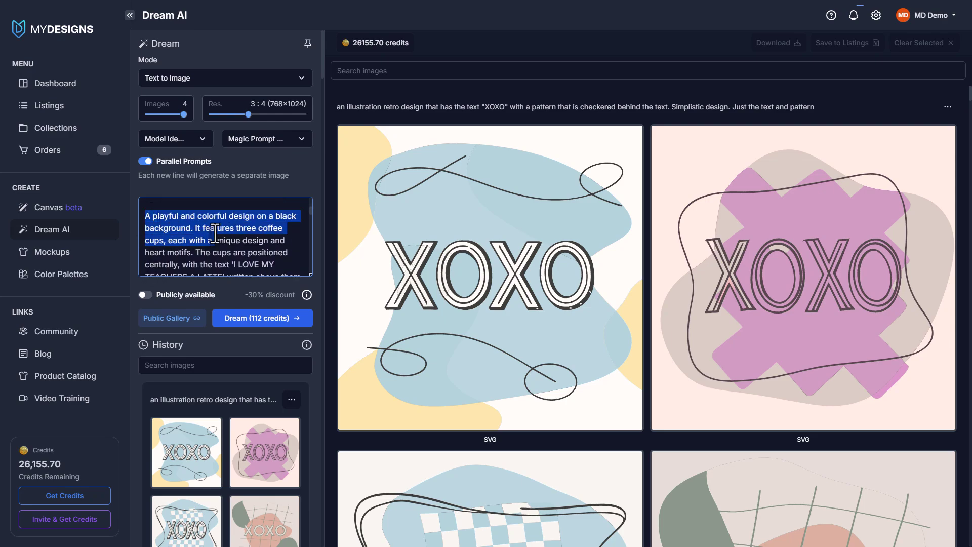
pyautogui.click(184, 228)
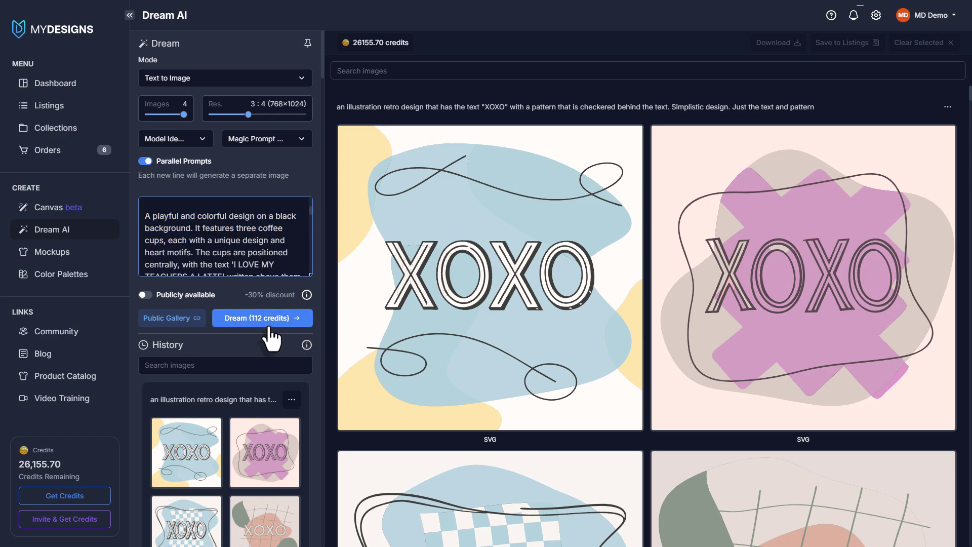
pyautogui.scroll(-5, 243, 172)
pyautogui.scroll(10, 243, 172)
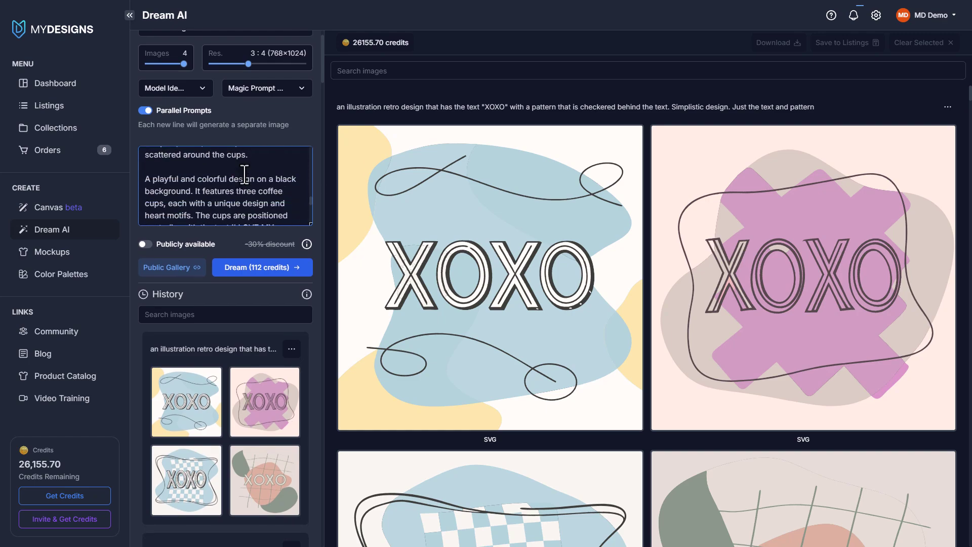
pyautogui.scroll(5, 259, 215)
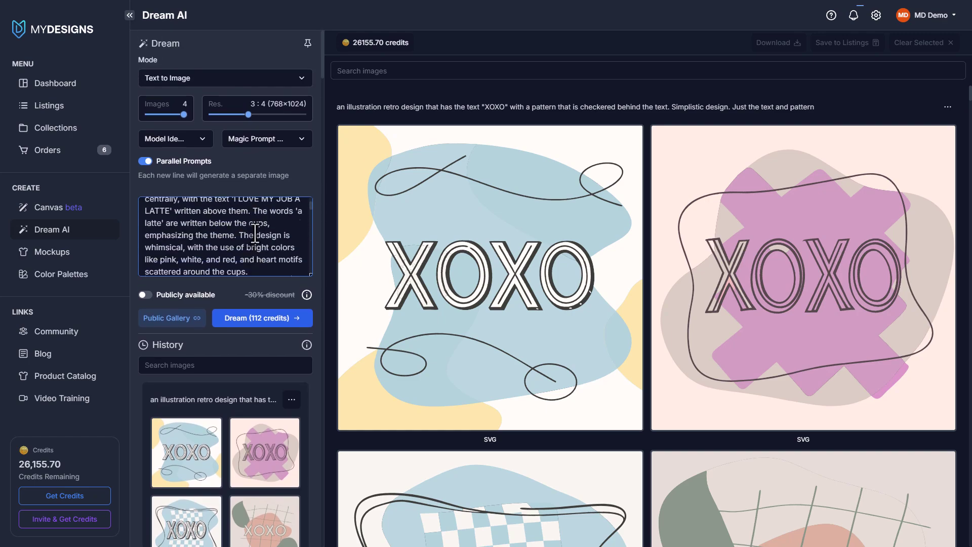
# - Generate the latte cup designs and scroll to the finished 'I LOVE MY JOB A LATTE' images
pyautogui.click(262, 320)
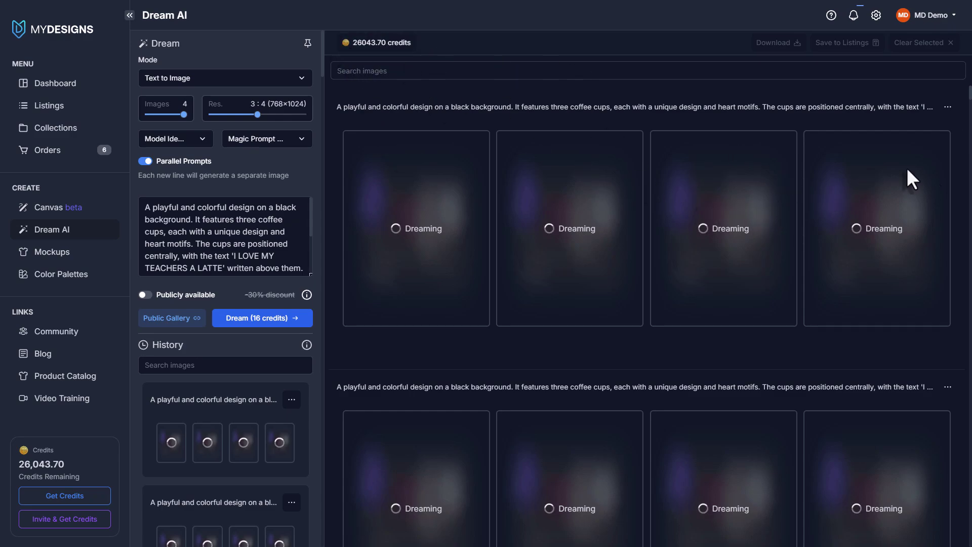
pyautogui.scroll(-5, 762, 160)
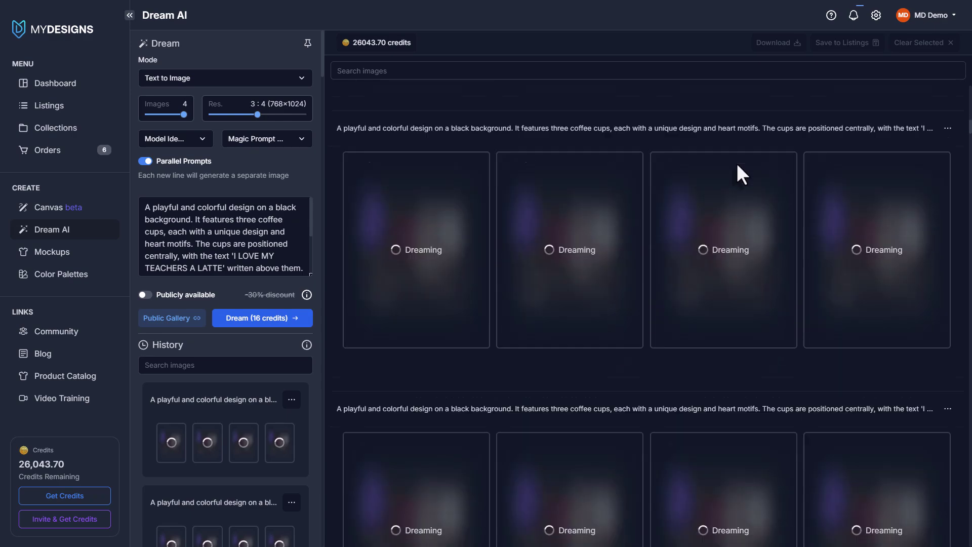
pyautogui.scroll(-7, 730, 212)
pyautogui.scroll(4, 708, 304)
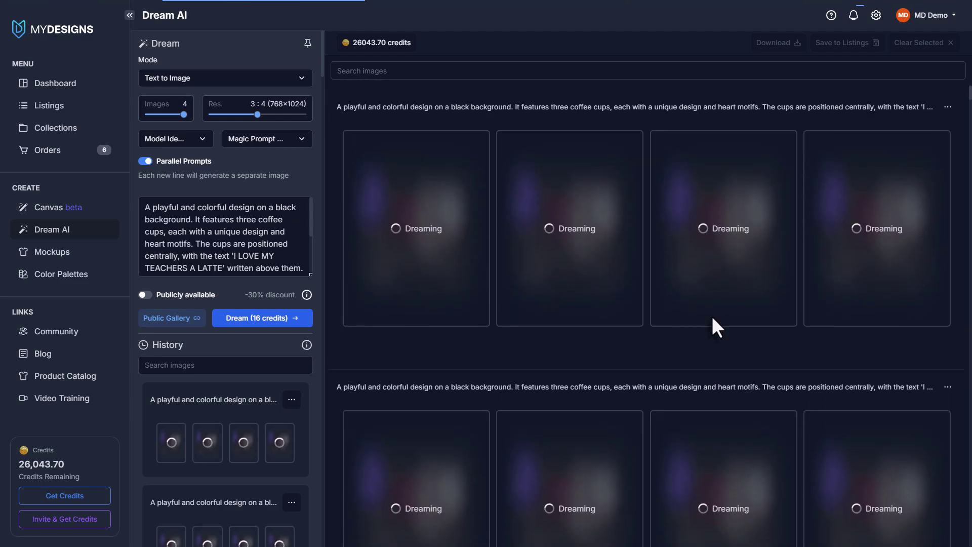
pyautogui.scroll(-10, 709, 315)
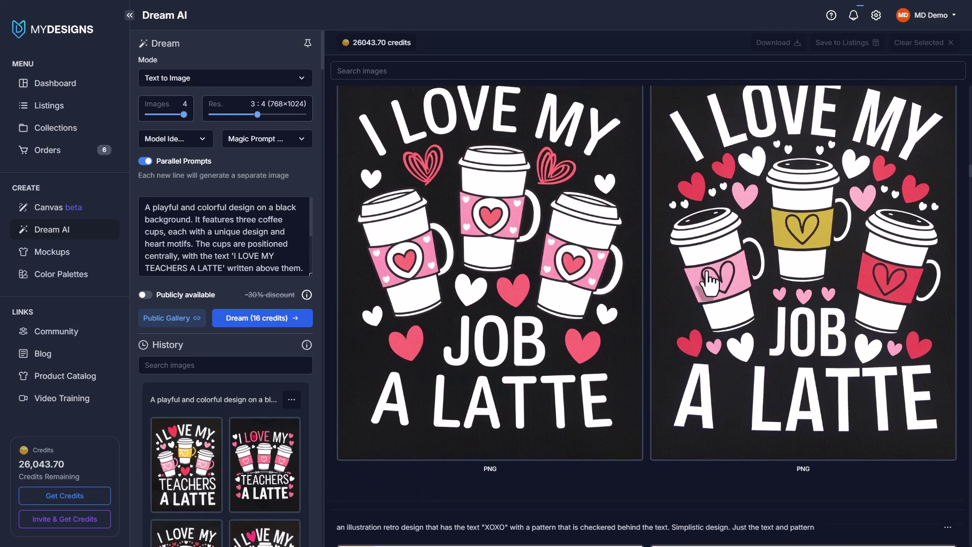
# - Scroll up past the JOB, FRIENDS, PETS, TEAM, FAMILY and STUDENTS results to the TEACHERS designs
pyautogui.scroll(2, 709, 283)
pyautogui.scroll(8, 727, 354)
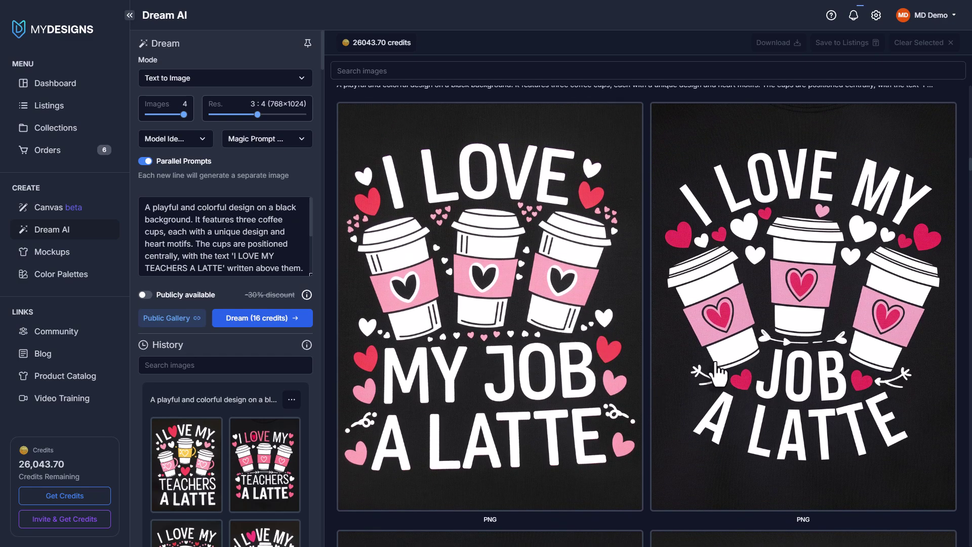
pyautogui.scroll(7, 631, 380)
pyautogui.scroll(5, 636, 336)
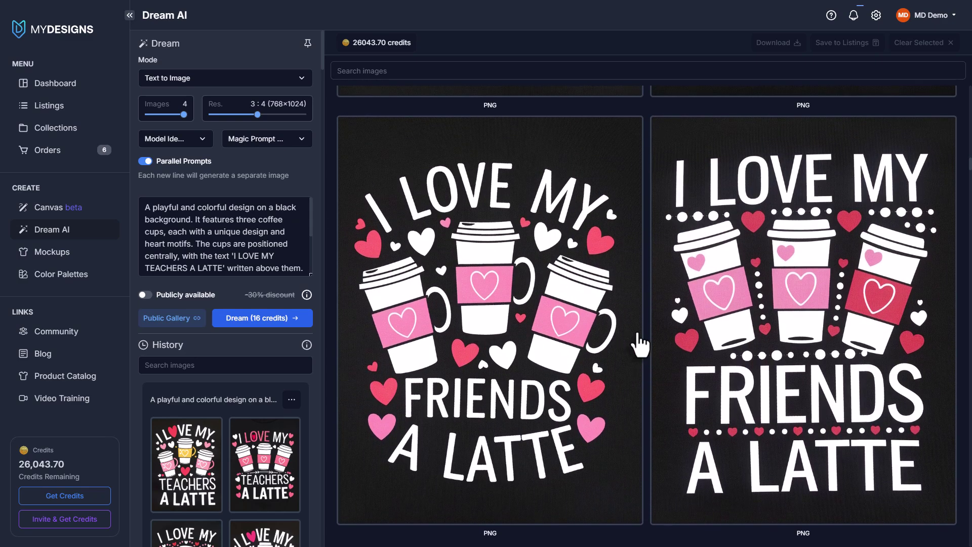
pyautogui.scroll(-5, 679, 315)
pyautogui.scroll(2, 568, 324)
pyautogui.scroll(3, 568, 324)
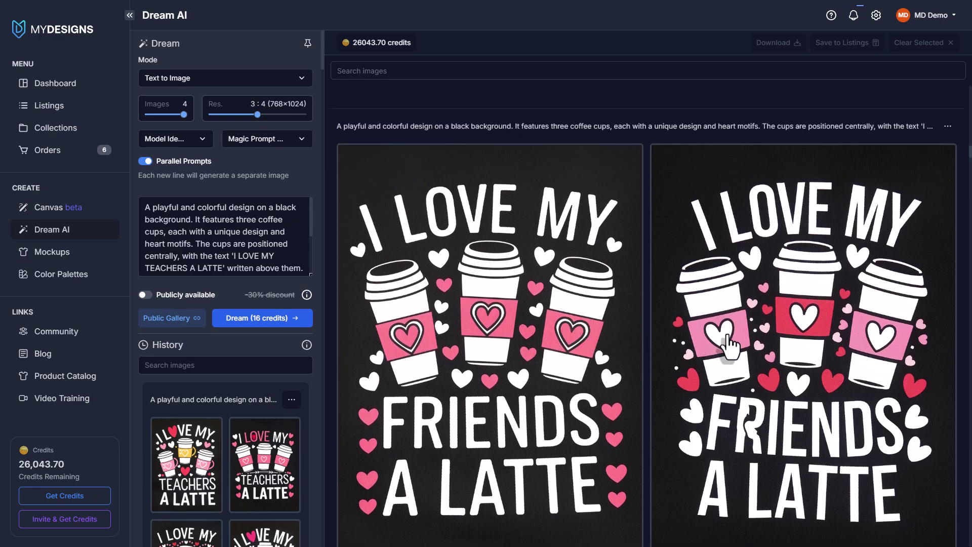
pyautogui.scroll(8, 668, 421)
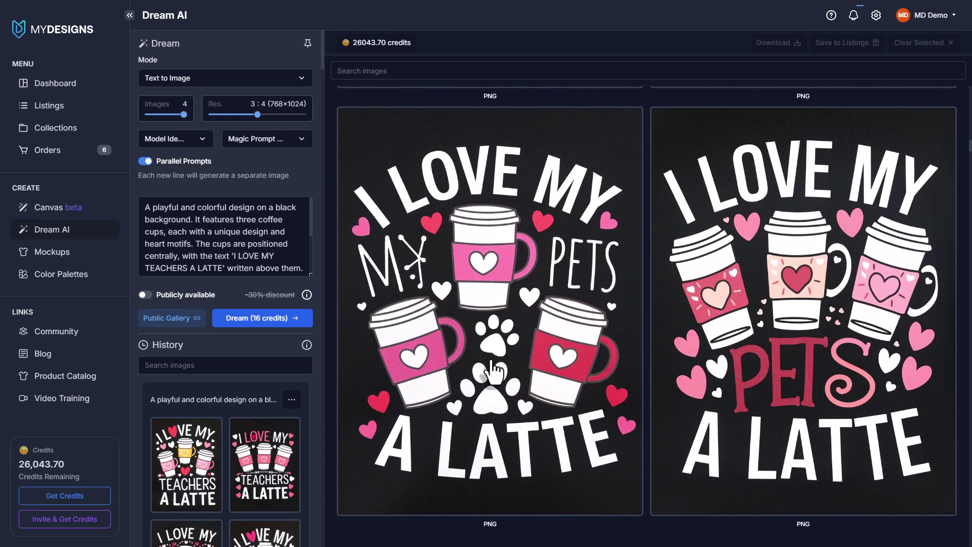
pyautogui.scroll(8, 486, 343)
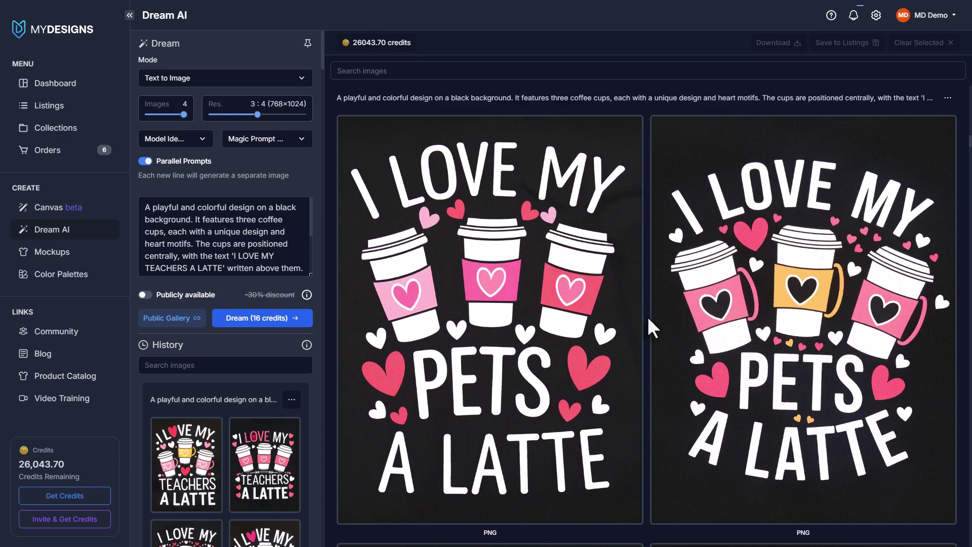
pyautogui.scroll(8, 805, 362)
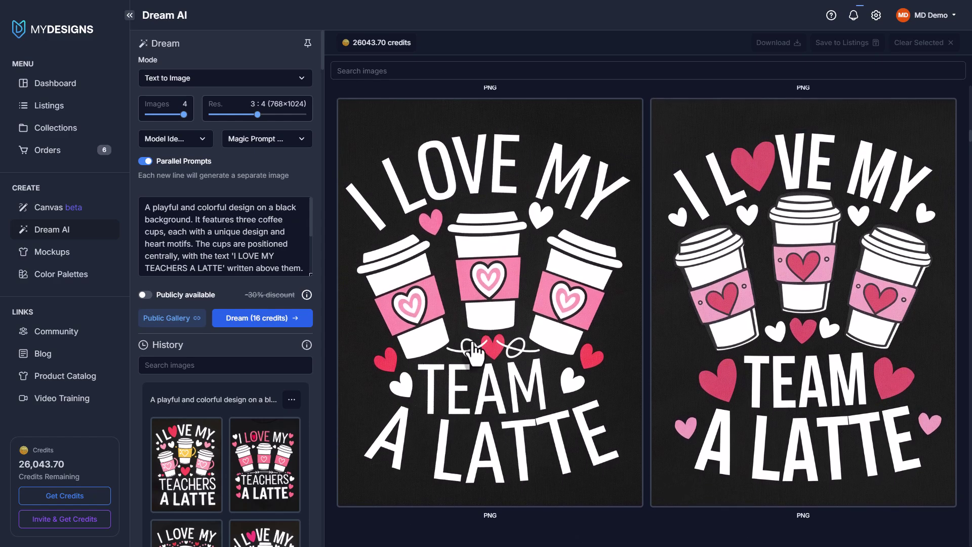
pyautogui.scroll(10, 893, 389)
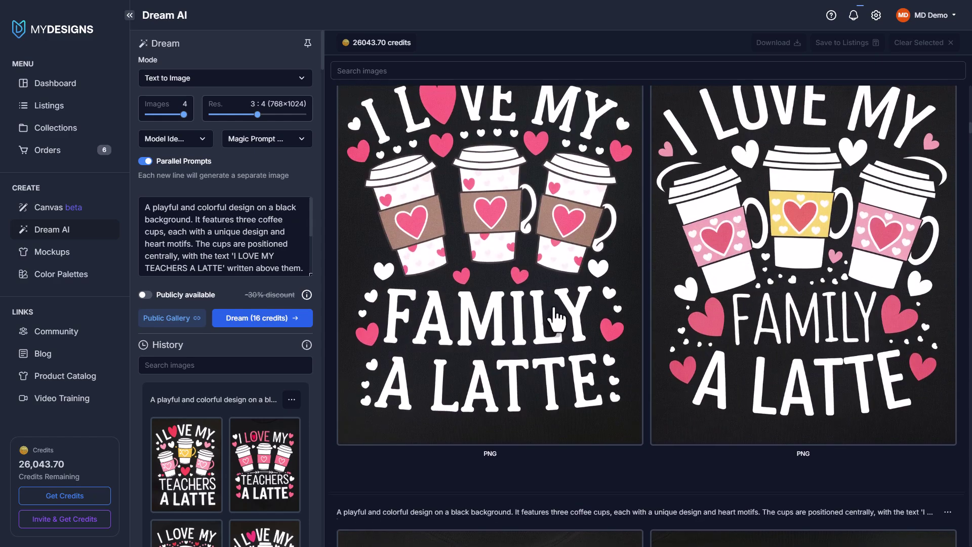
pyautogui.scroll(10, 595, 334)
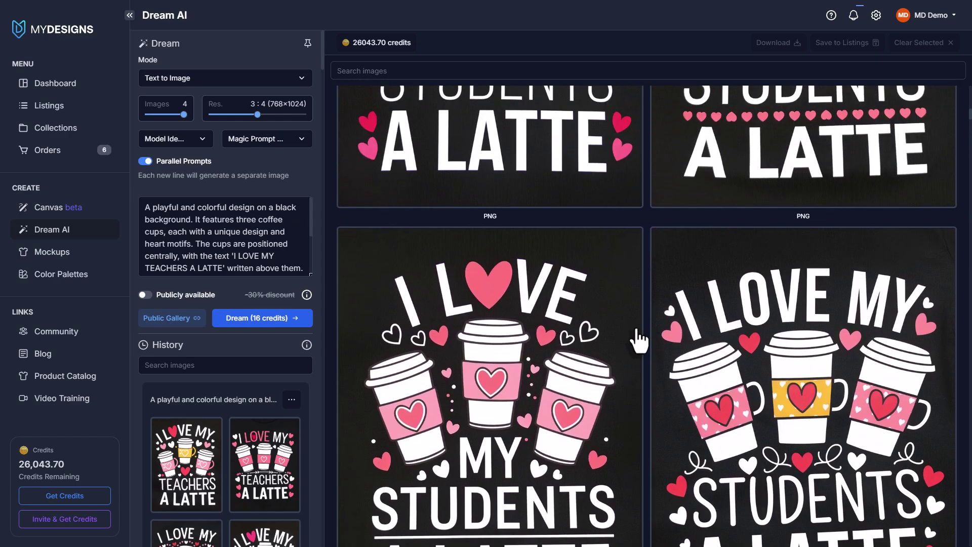
pyautogui.scroll(10, 643, 347)
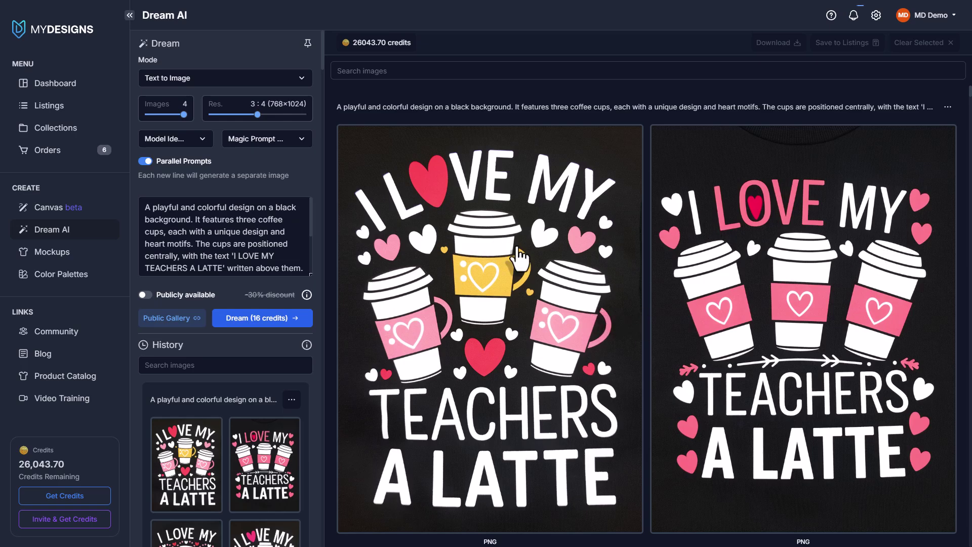
pyautogui.scroll(-8, 518, 248)
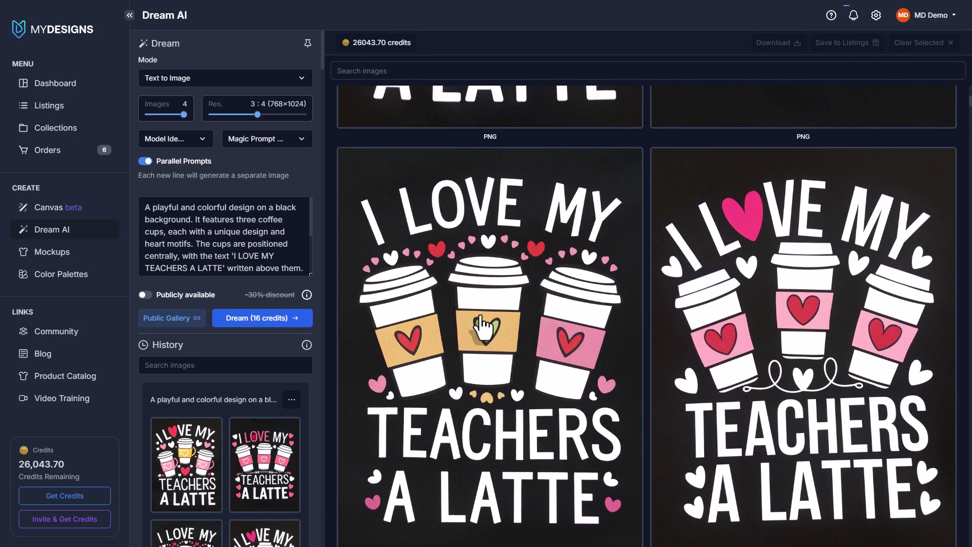
# - Select a TEACHERS A LATTE design and a second latte design
pyautogui.click(477, 263)
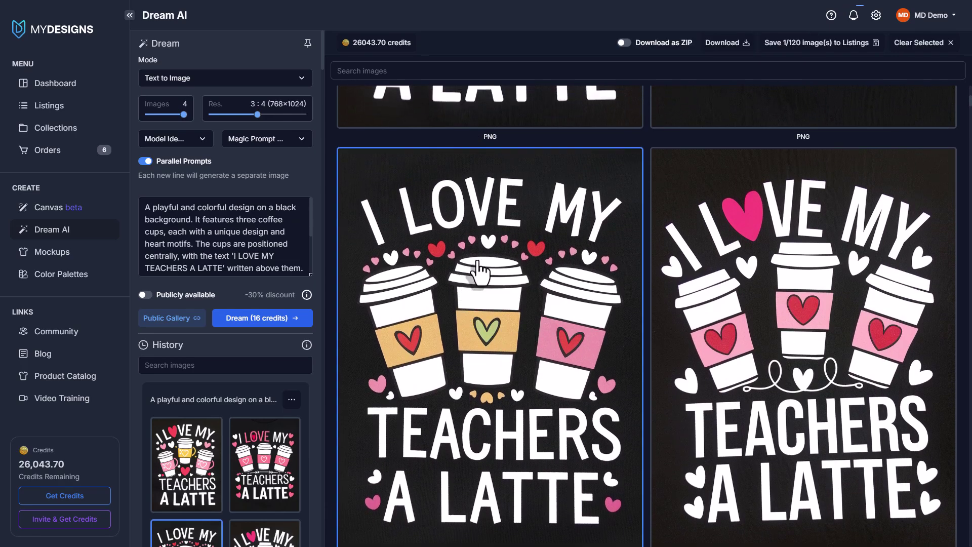
pyautogui.scroll(-15, 479, 271)
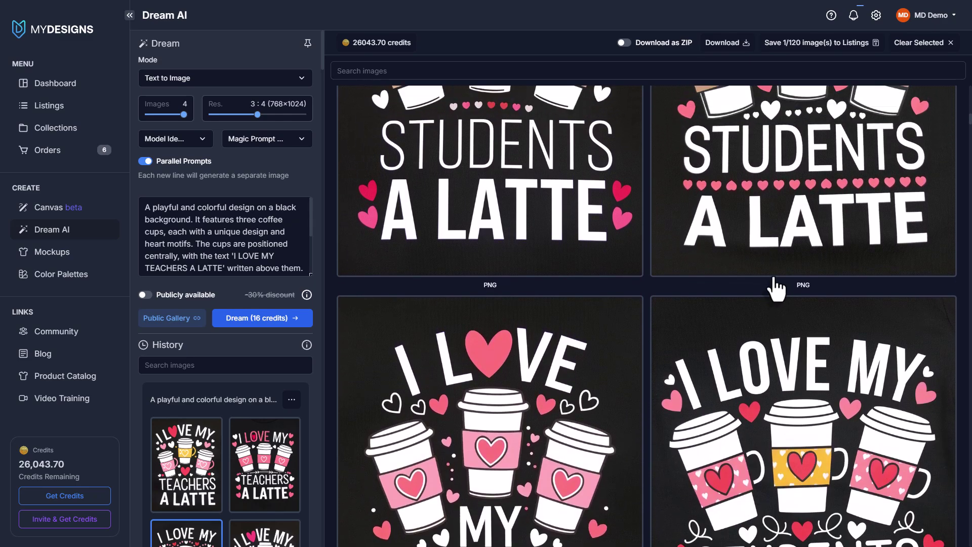
pyautogui.scroll(-3, 776, 289)
pyautogui.click(776, 286)
pyautogui.scroll(-9, 770, 263)
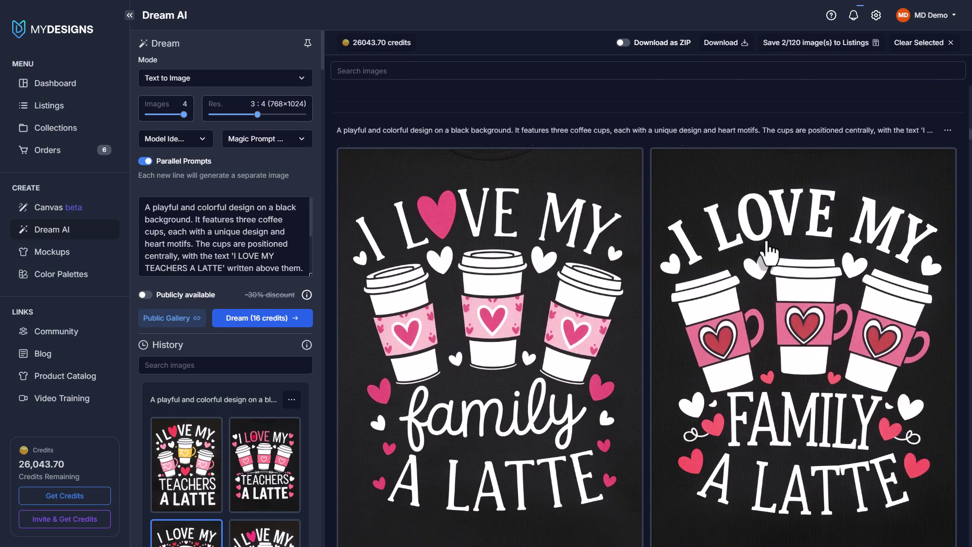
pyautogui.scroll(-6, 770, 251)
pyautogui.scroll(5, 550, 255)
# - Add the FAMILY and TEAM A LATTE designs and open Save 4/120 image(s) to Listings
pyautogui.click(549, 256)
pyautogui.scroll(-6, 771, 251)
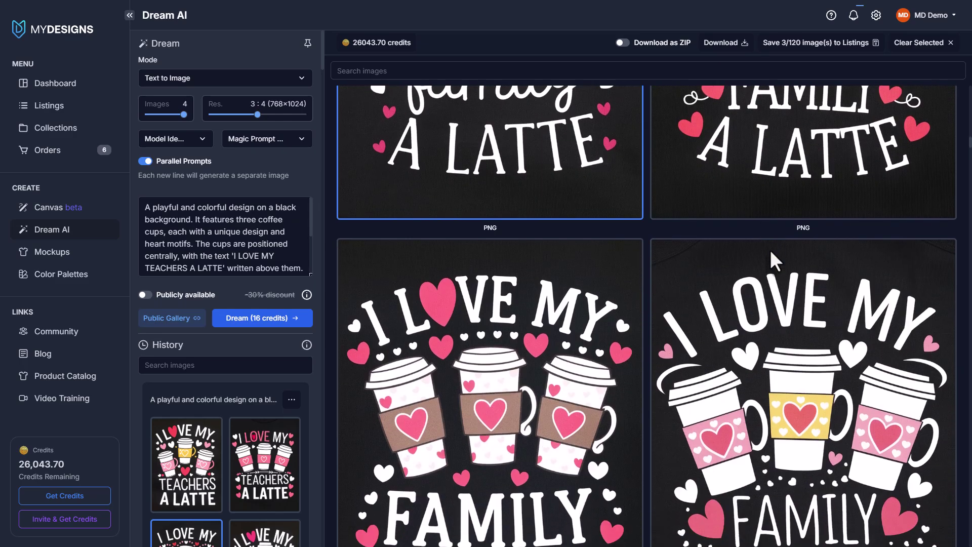
pyautogui.scroll(-15, 770, 251)
pyautogui.scroll(3, 543, 261)
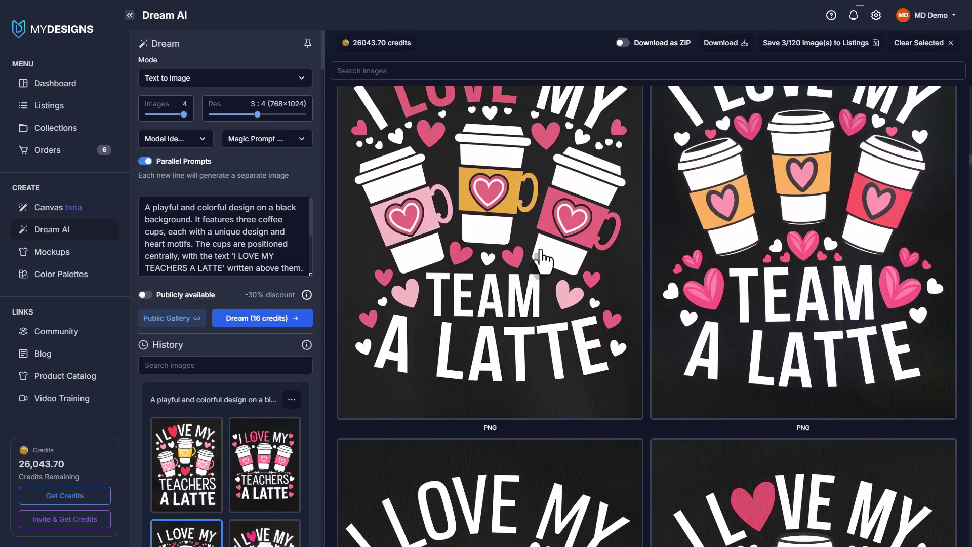
pyautogui.scroll(2, 543, 261)
pyautogui.click(514, 258)
pyautogui.scroll(8, 514, 258)
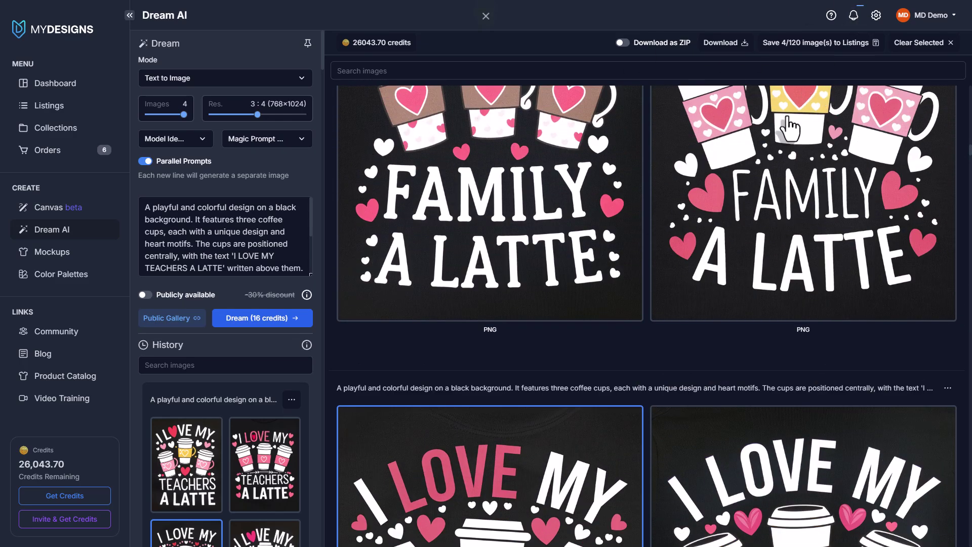
pyautogui.click(786, 47)
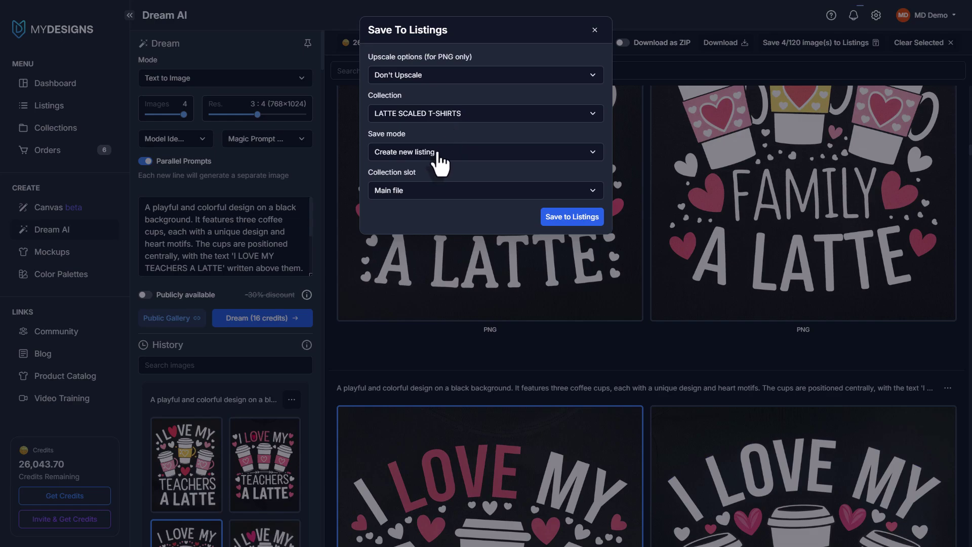
# - Choose Upscale and save the four latte designs to LATTE SCALED T-SHIRTS, confirming image storage
pyautogui.click(420, 80)
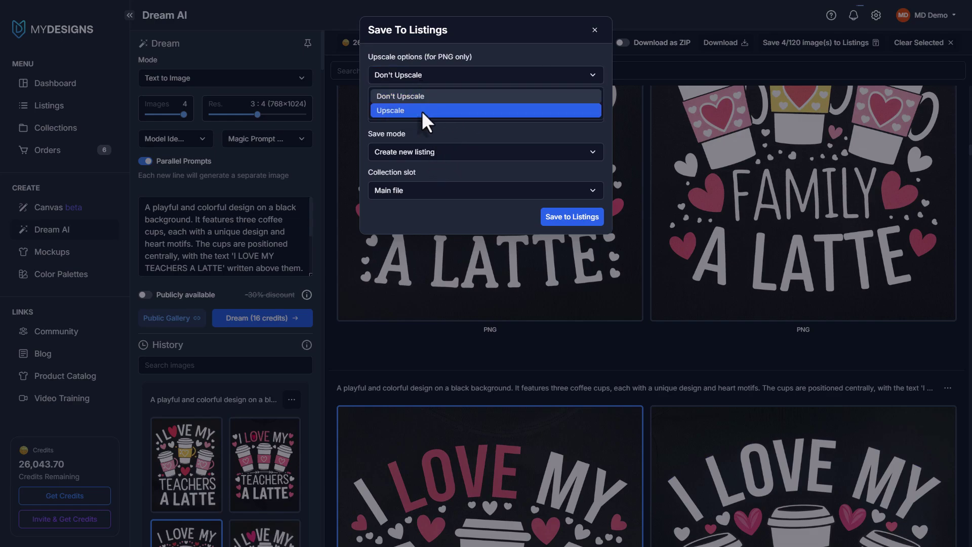
pyautogui.click(421, 111)
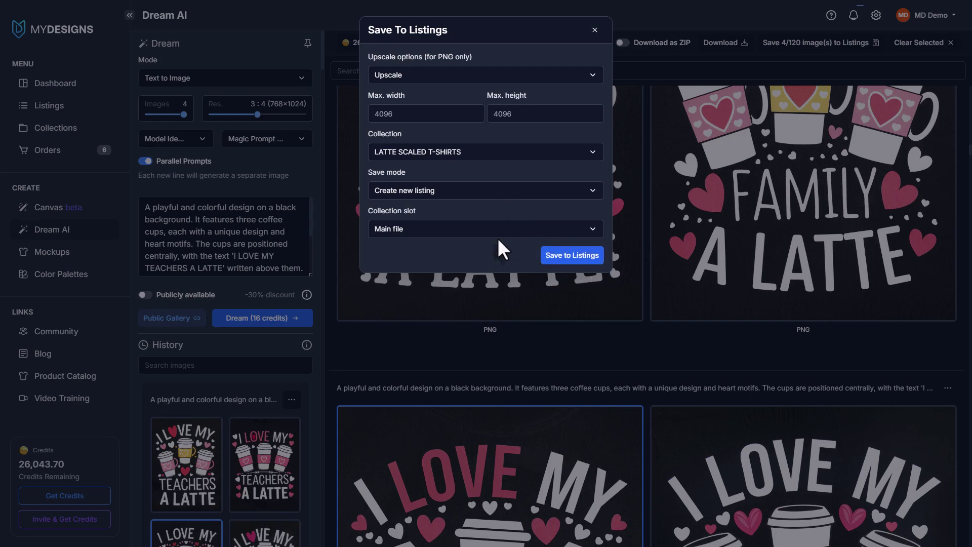
pyautogui.click(575, 256)
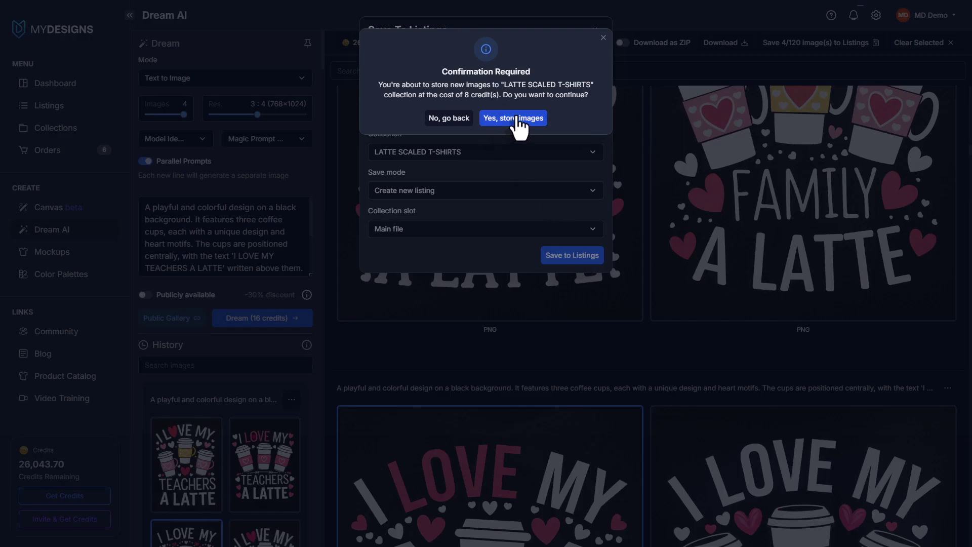
pyautogui.click(515, 119)
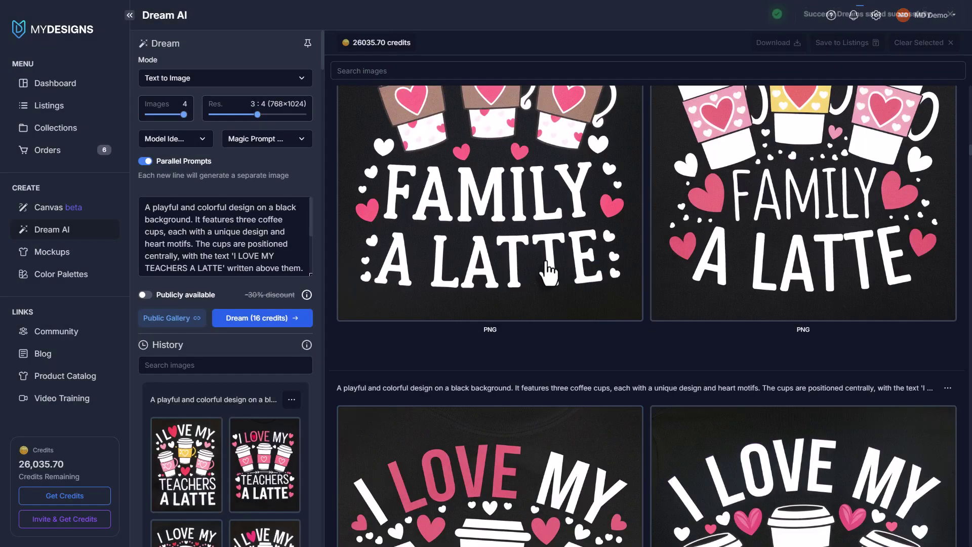
# - Review the four new blank latte listings and put the cursor in TEAM A LATTE's Title field
pyautogui.click(51, 115)
pyautogui.scroll(-8, 247, 131)
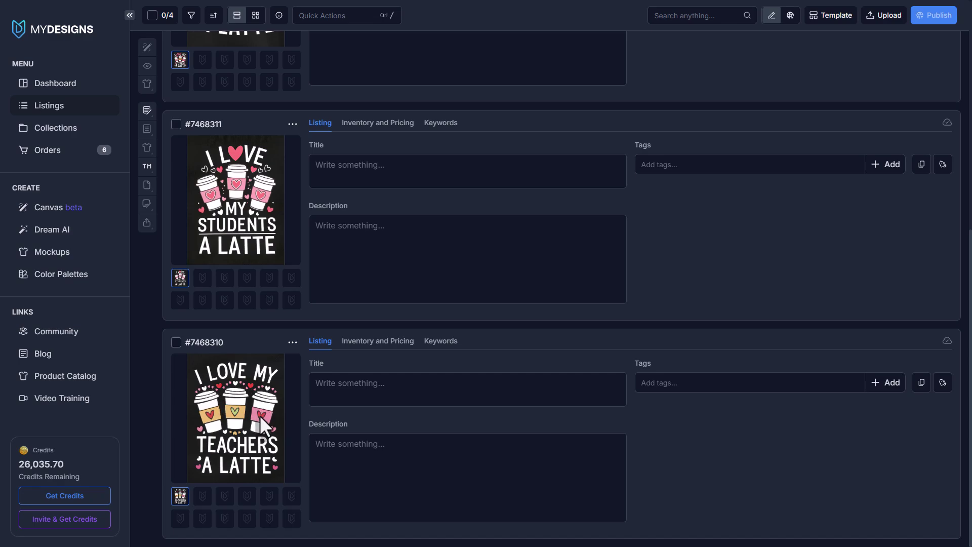
pyautogui.scroll(8, 262, 425)
pyautogui.click(326, 336)
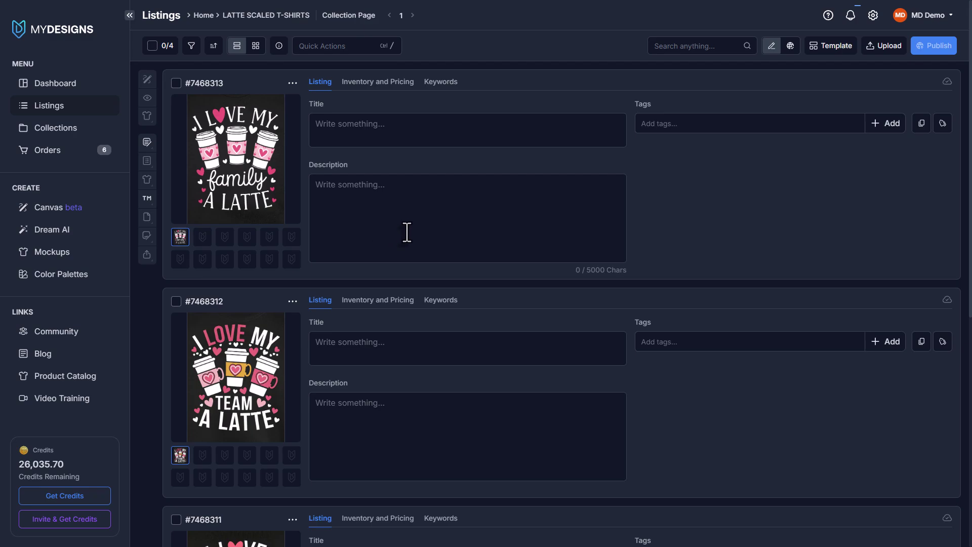
pyautogui.scroll(-8, 407, 233)
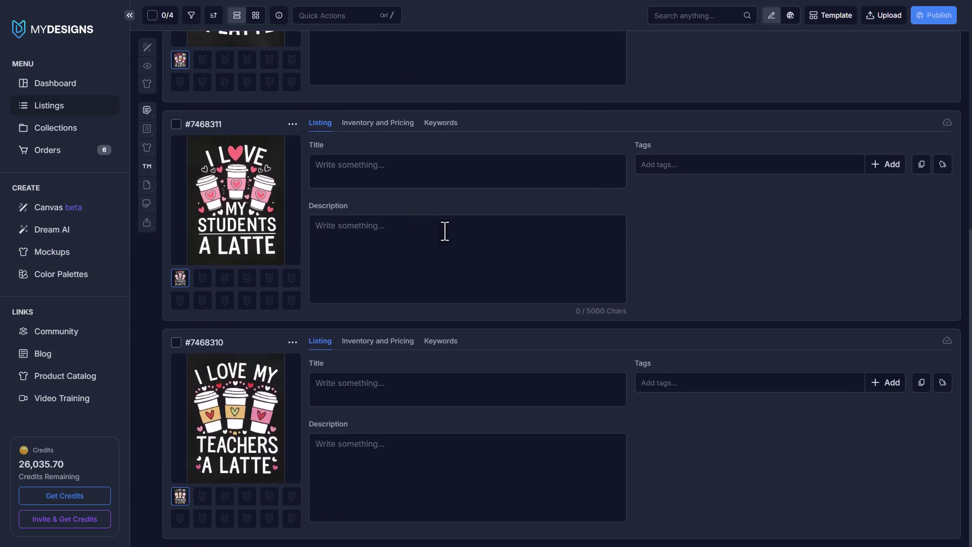
pyautogui.scroll(8, 412, 232)
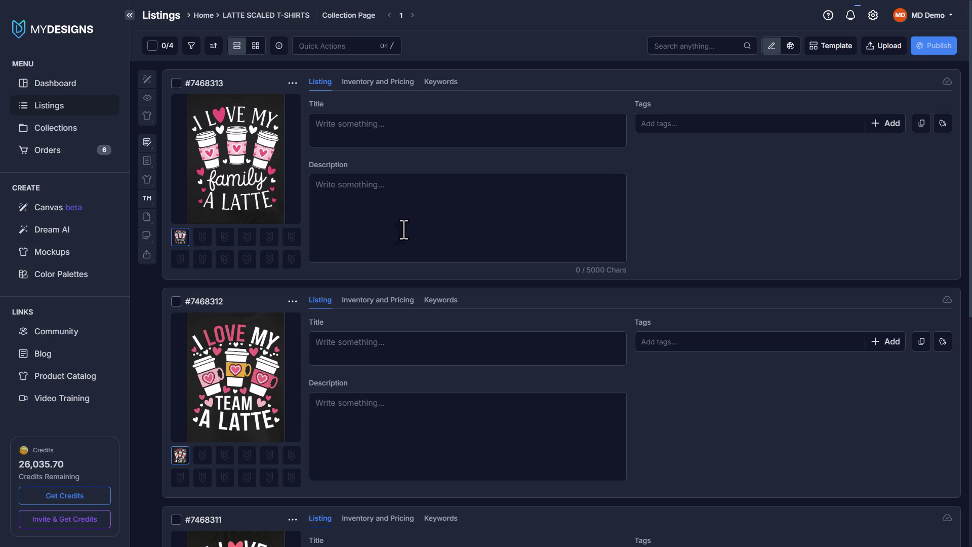